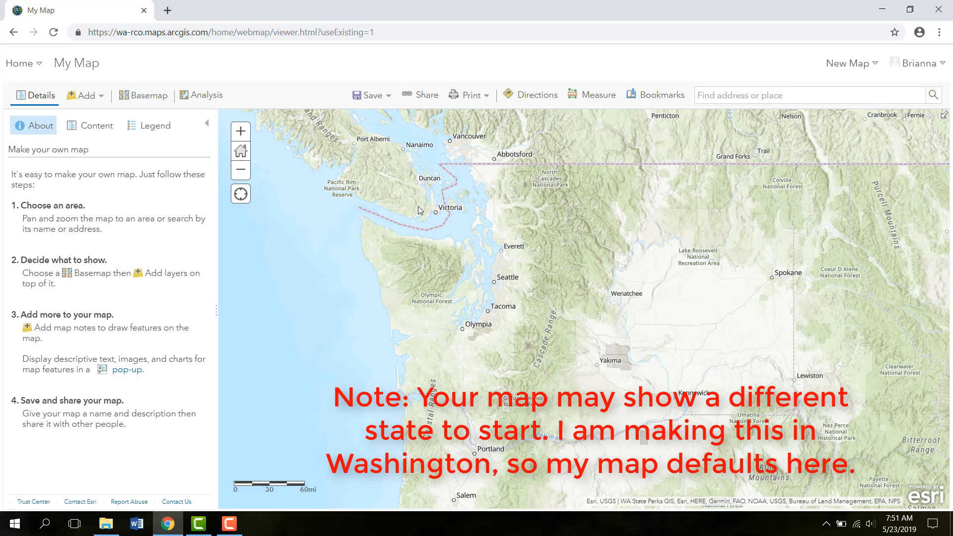
- Save the map as a new copy, entering the title Practice Invasive Species Map_JD
{"action": "left_click", "coordinate": [377, 104]}
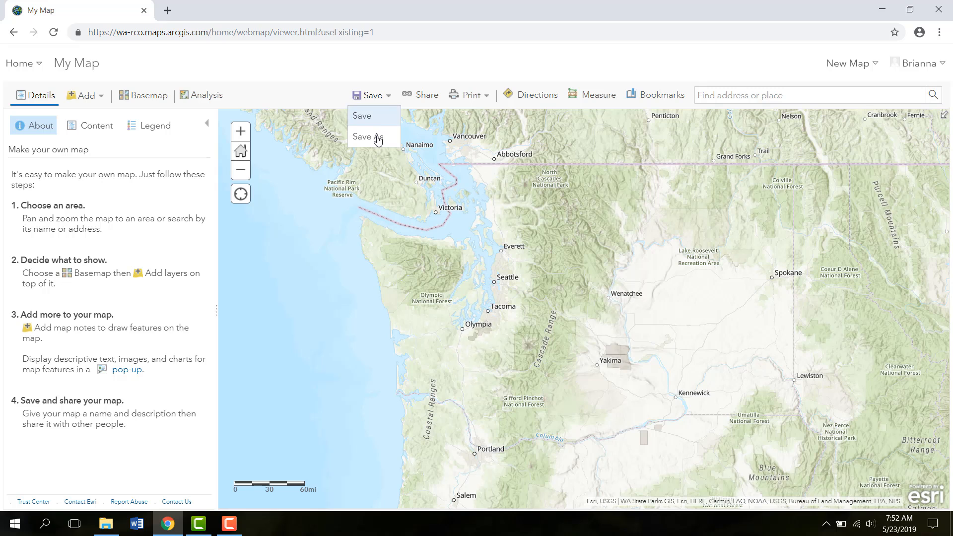
{"action": "left_click", "coordinate": [377, 139]}
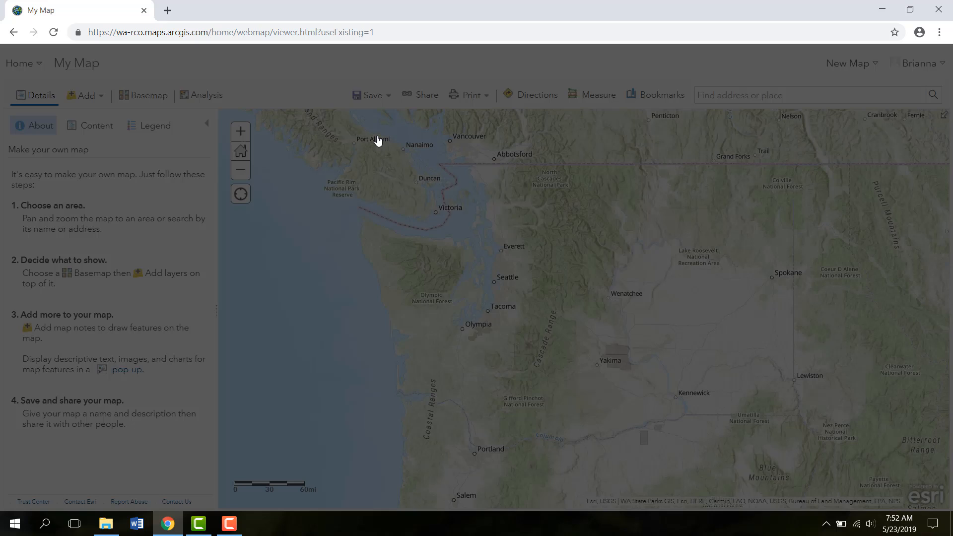
{"action": "left_click", "coordinate": [460, 252]}
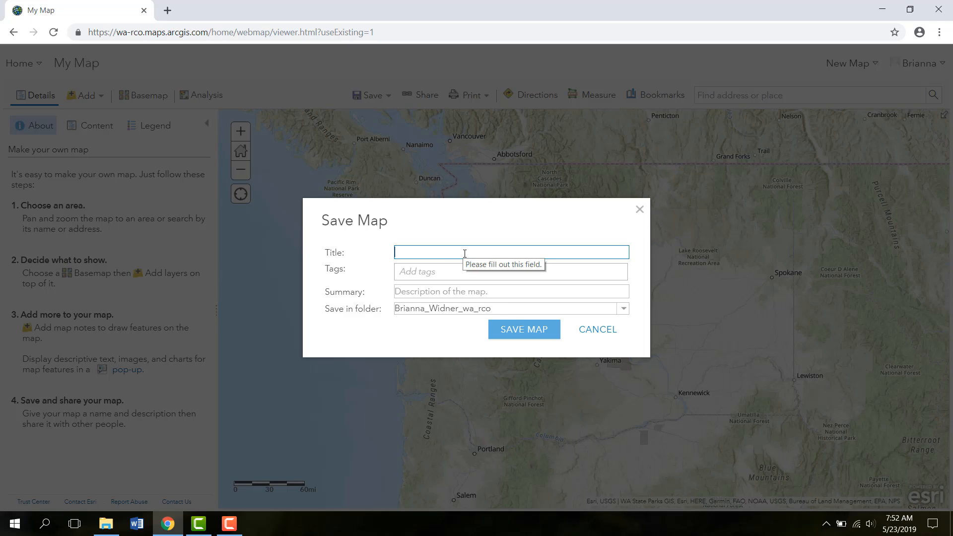
{"action": "type", "text": "Practic"}
{"action": "type", "text": "e In"}
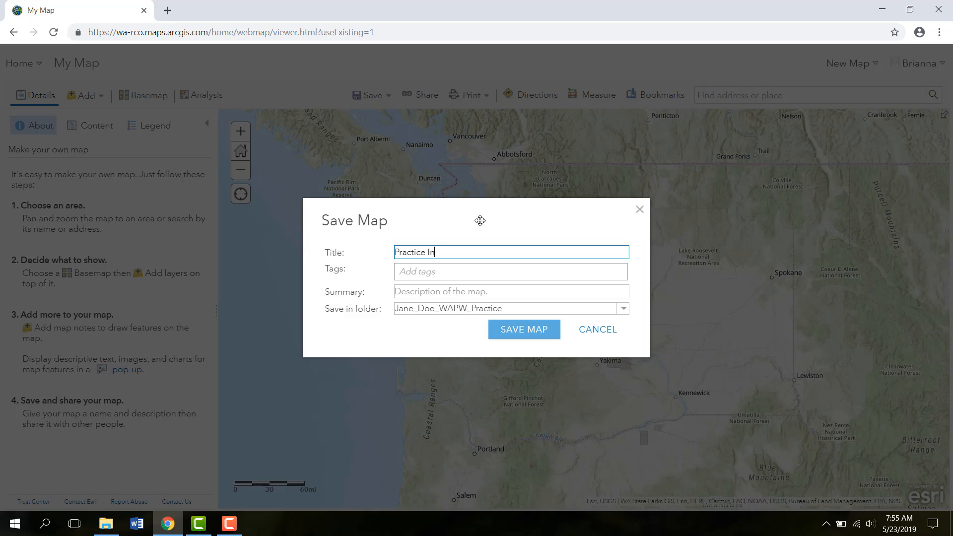
{"action": "type", "text": "vasive Species Map_JD"}
- Add the tag Invasive Species and the summary Practice invasive species map, then save the map
{"action": "key", "text": "Tab"}
{"action": "type", "text": "Inva"}
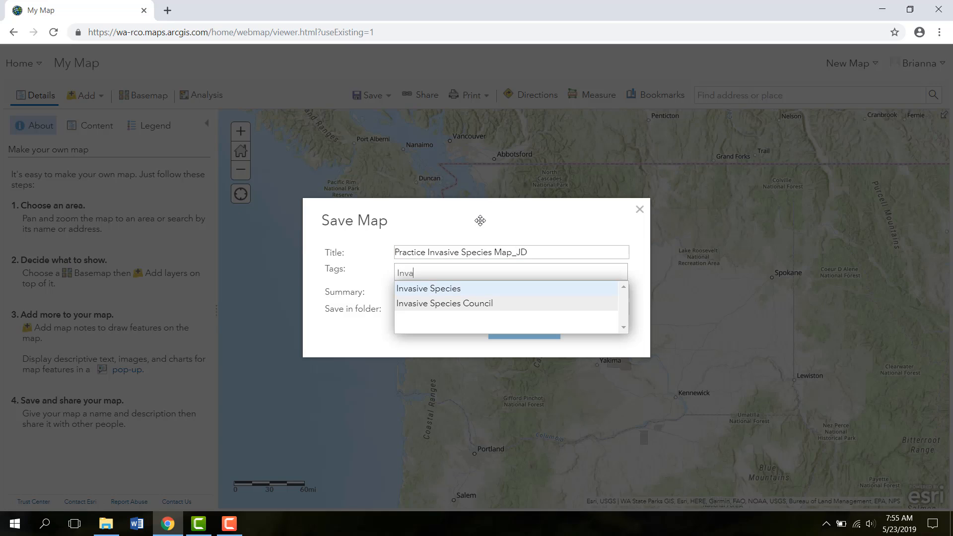
{"action": "left_click", "coordinate": [485, 290]}
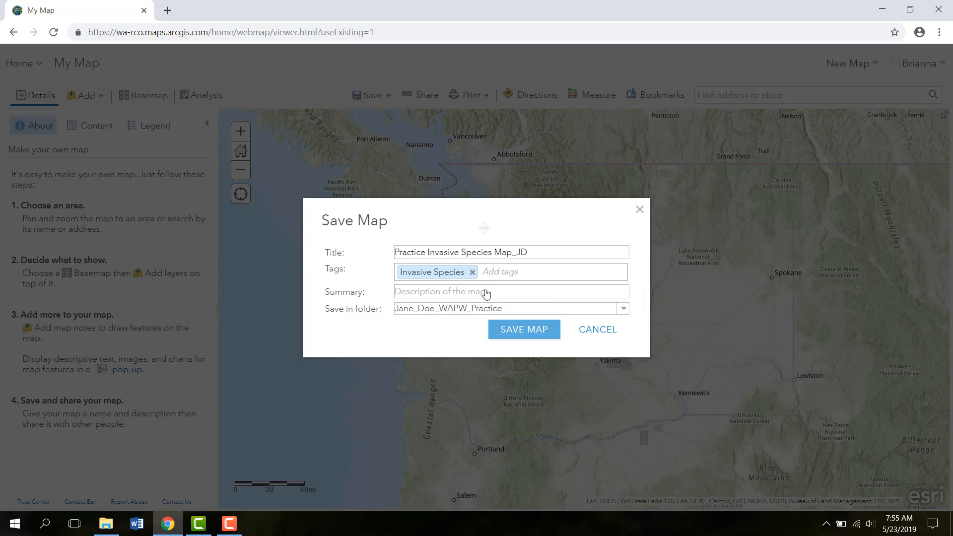
{"action": "type", "text": "Practice"}
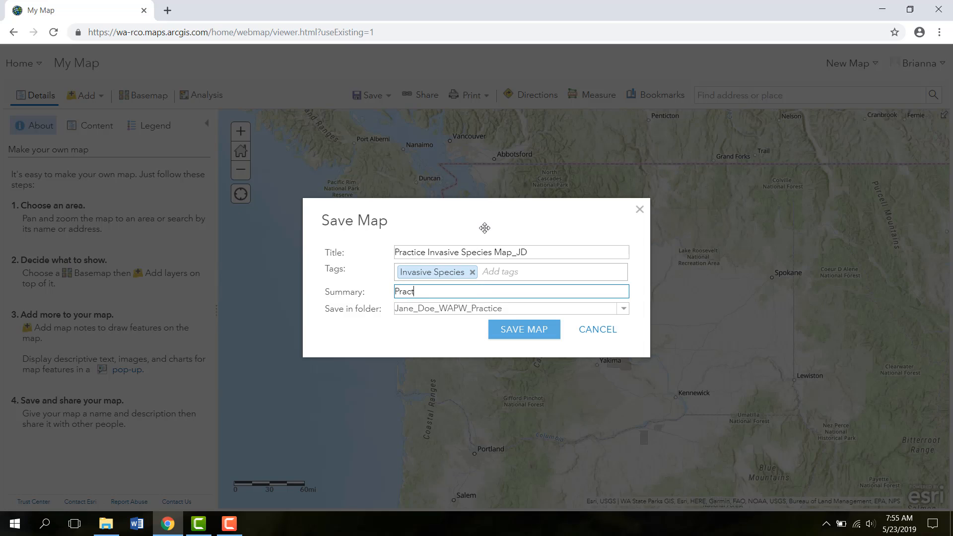
{"action": "type", "text": " invasive species map"}
{"action": "left_click", "coordinate": [543, 334]}
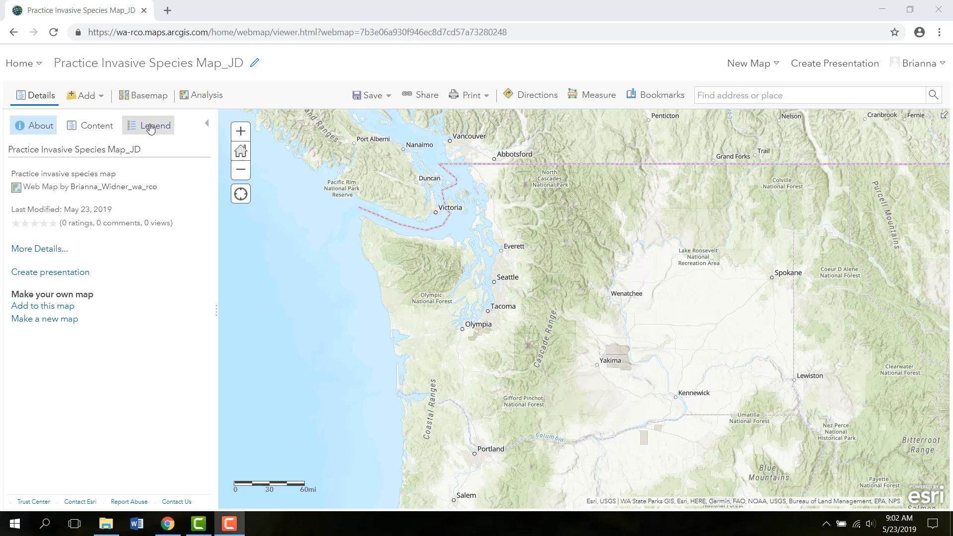
- Change the map's basemap to Topographic
{"action": "left_click", "coordinate": [143, 108]}
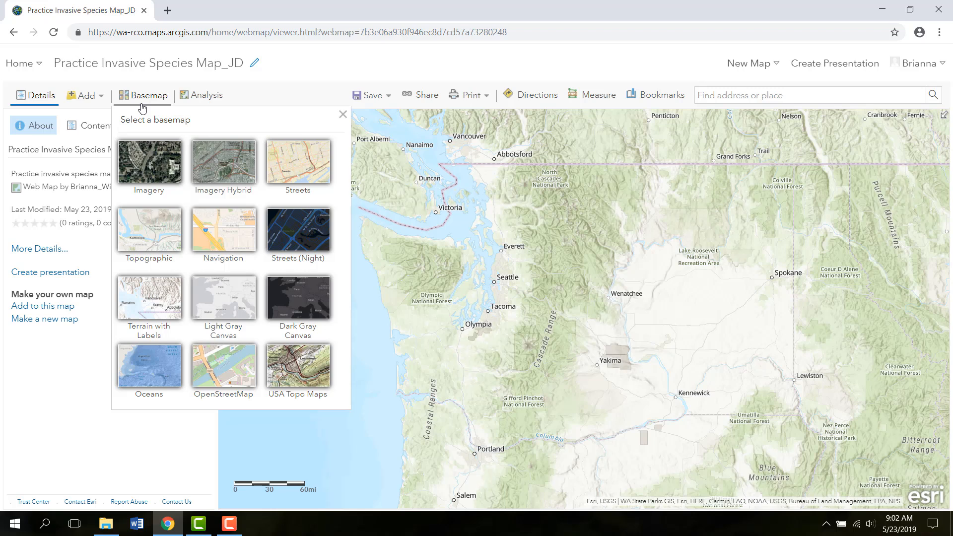
{"action": "left_click", "coordinate": [158, 254]}
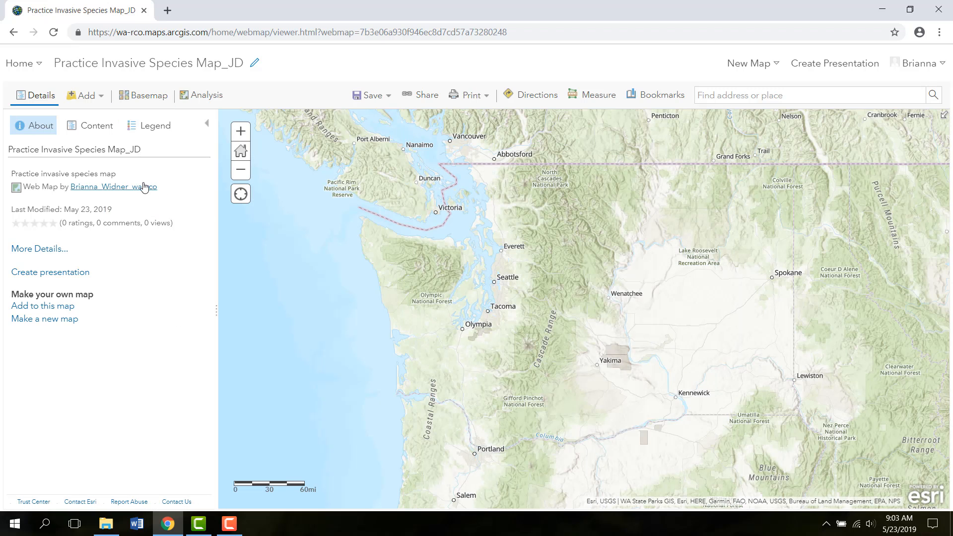
- Show the map's contents list and save the map
{"action": "left_click", "coordinate": [95, 132]}
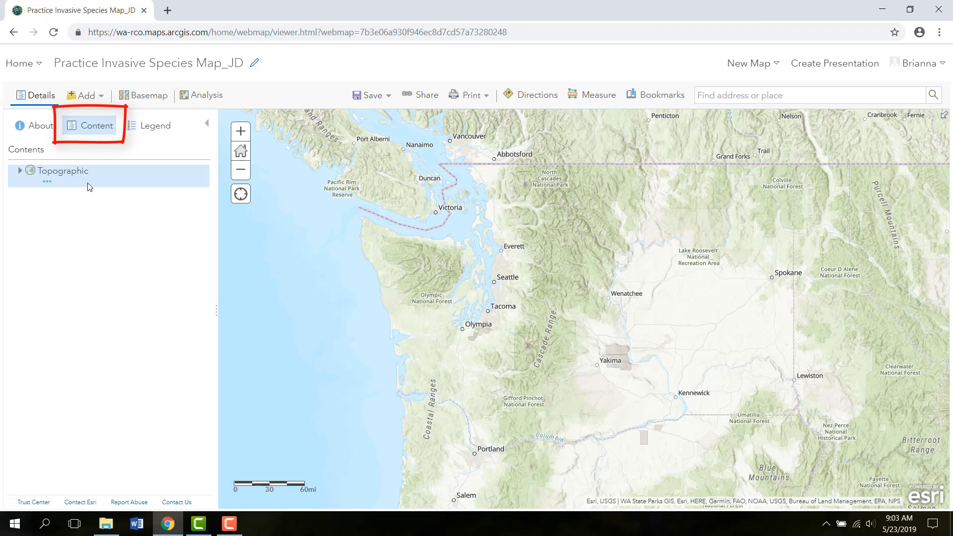
{"action": "left_click", "coordinate": [367, 95]}
{"action": "left_click", "coordinate": [369, 122]}
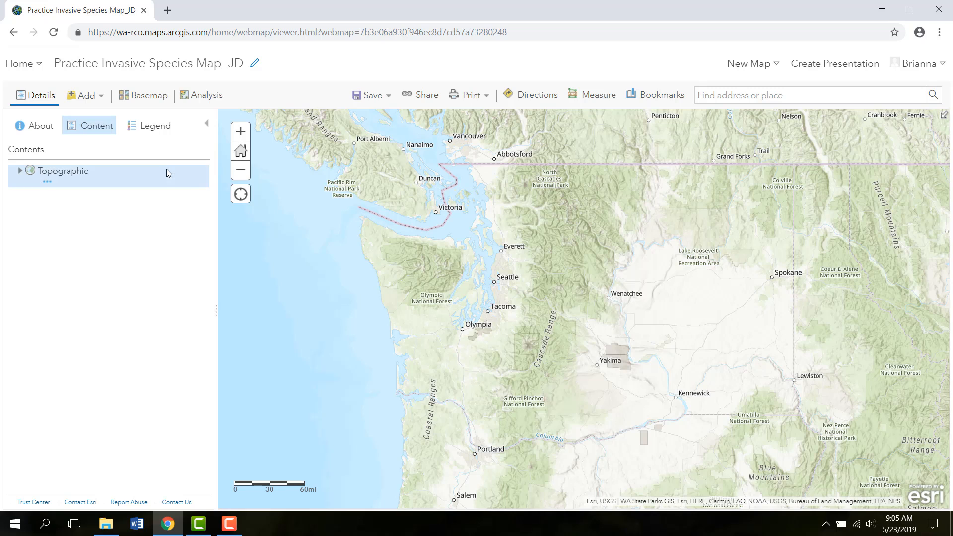
- Add a layer from file by importing OrangeCounty_PracticeDatasetJD.csv from the Guided Mapping Activity folder
{"action": "left_click", "coordinate": [89, 100]}
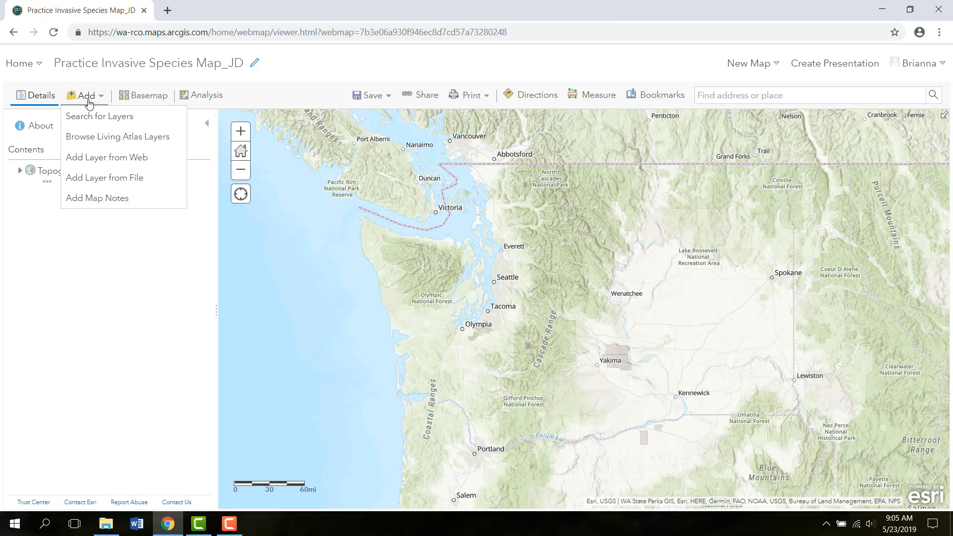
{"action": "left_click", "coordinate": [143, 178]}
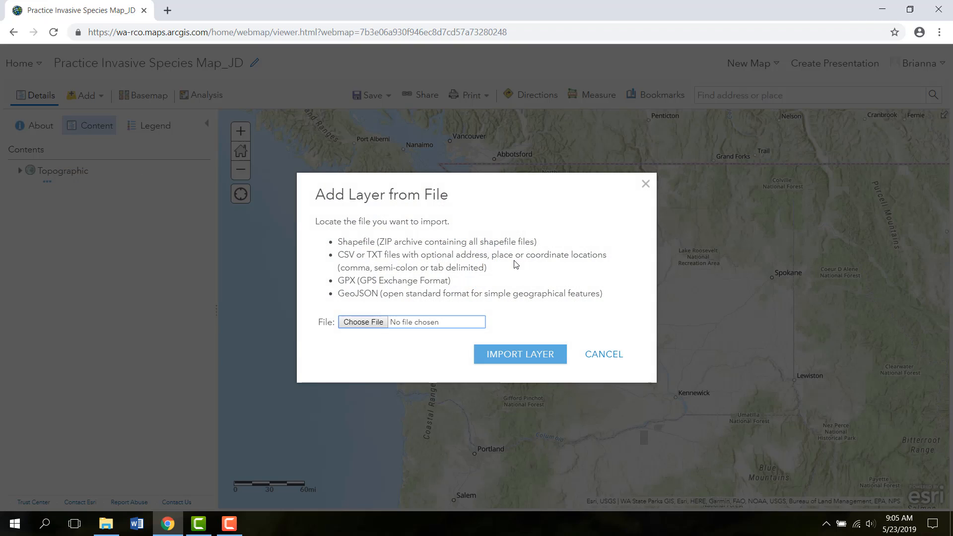
{"action": "left_click", "coordinate": [355, 326]}
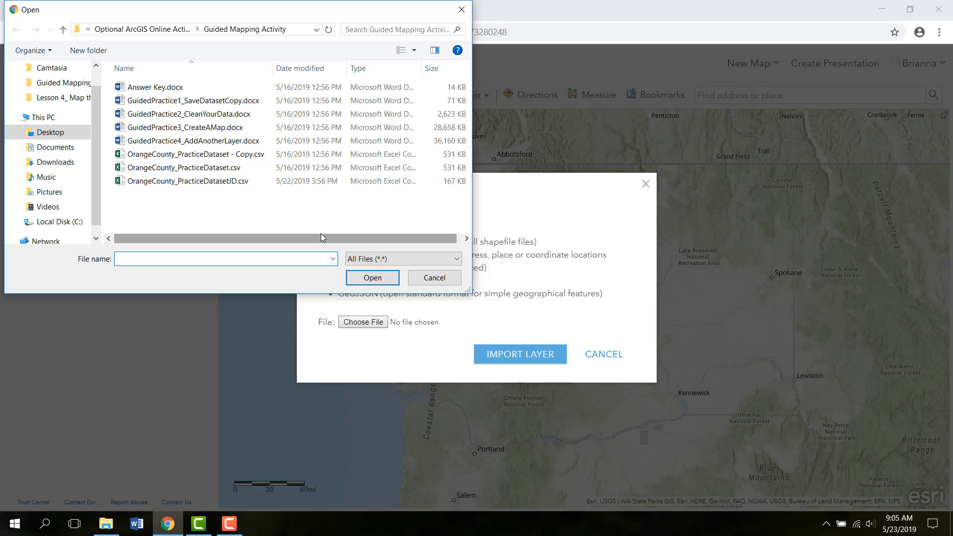
{"action": "left_click", "coordinate": [256, 176]}
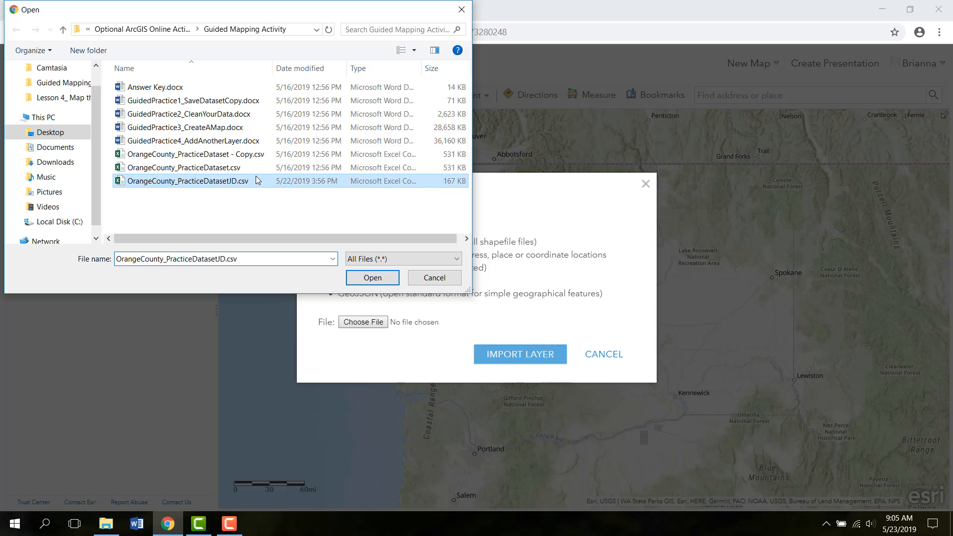
{"action": "left_click", "coordinate": [373, 277]}
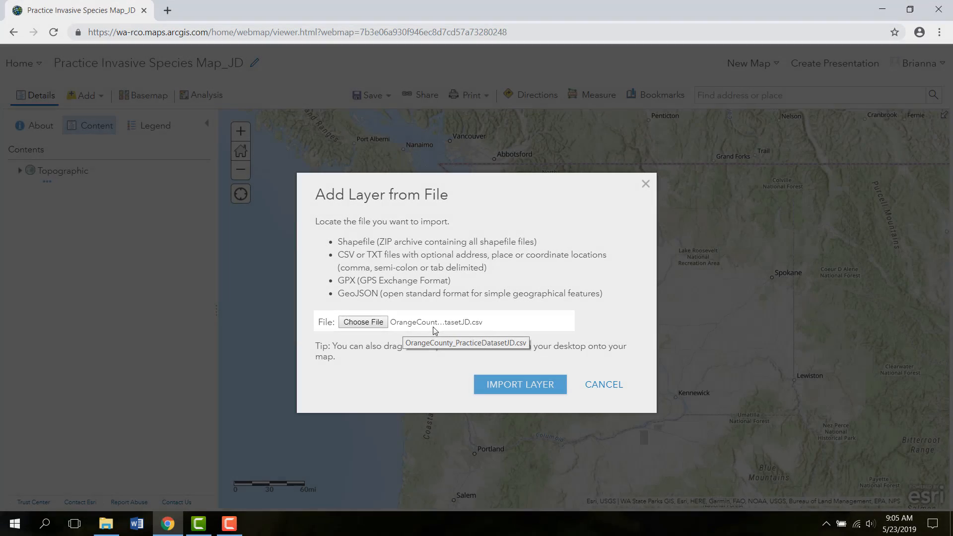
{"action": "left_click", "coordinate": [496, 382]}
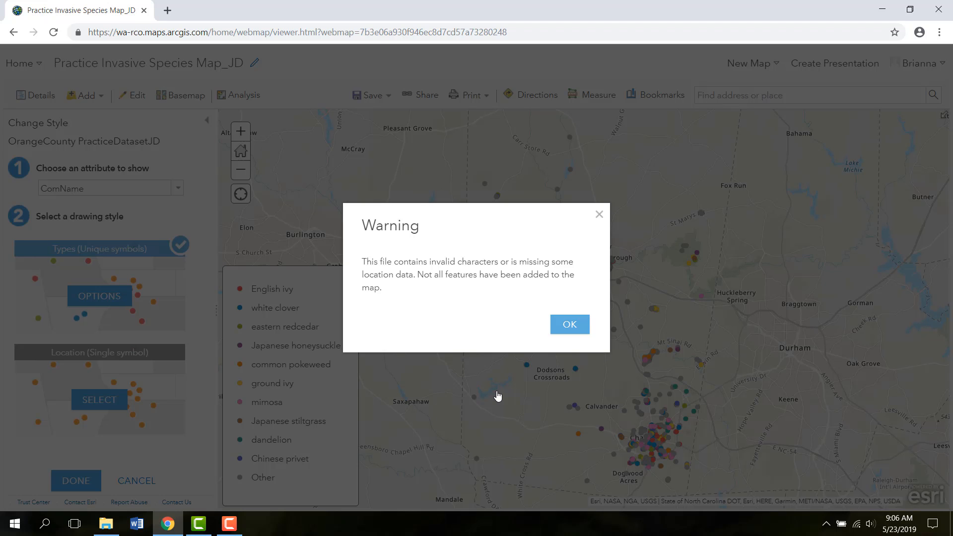
- Minimize the browser and open OrangeCounty_PracticeDatasetJD.csv in Excel from the Guided Mapping Activity folder
{"action": "left_click", "coordinate": [881, 9]}
{"action": "left_click", "coordinate": [106, 524]}
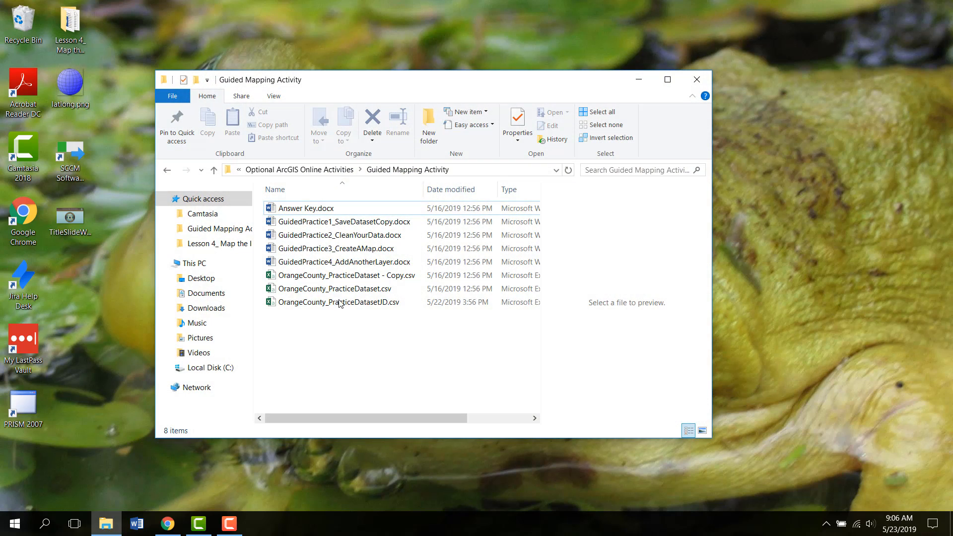
{"action": "double_click", "coordinate": [341, 301]}
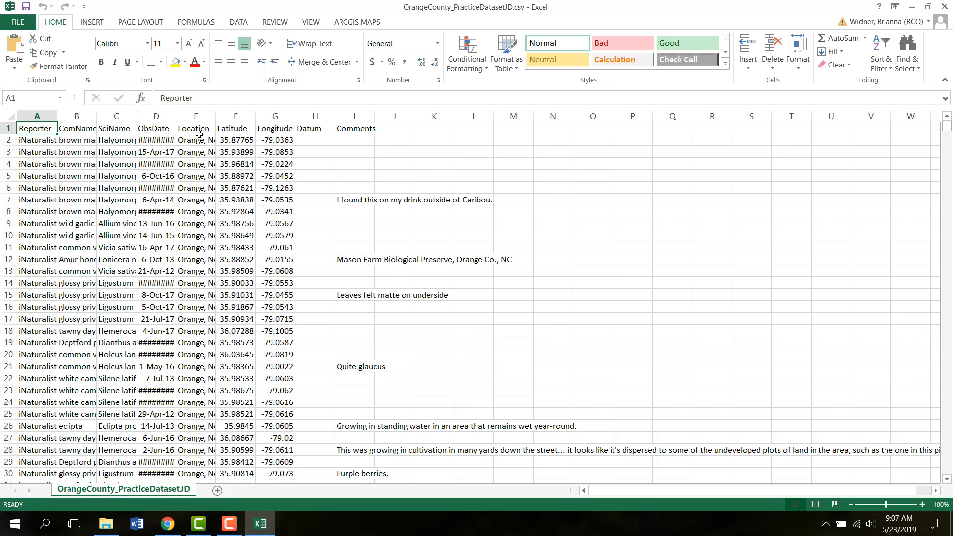
- Examine the Location, Latitude, Longitude and Datum columns, including the datum entries in individual rows
{"action": "left_click", "coordinate": [197, 117]}
{"action": "left_click", "coordinate": [234, 116]}
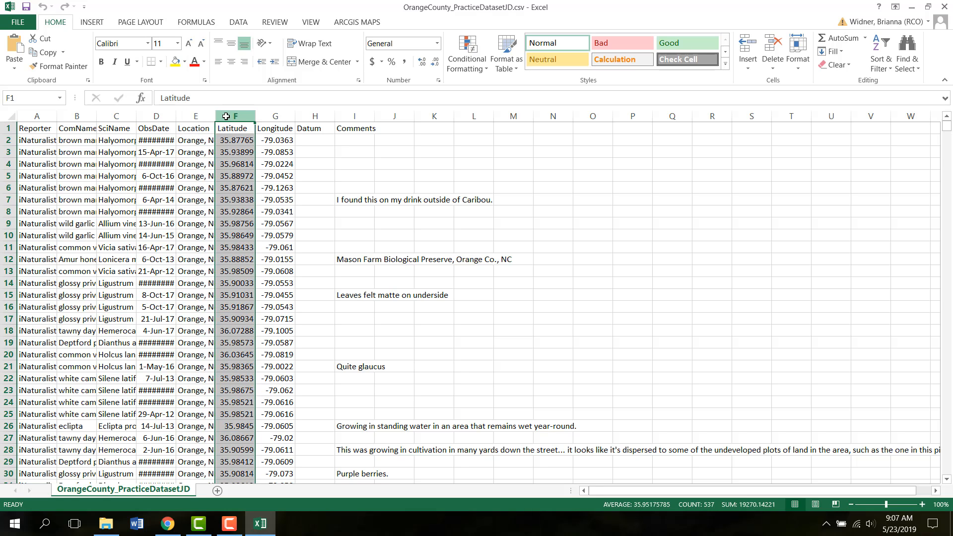
{"action": "left_click", "coordinate": [274, 117]}
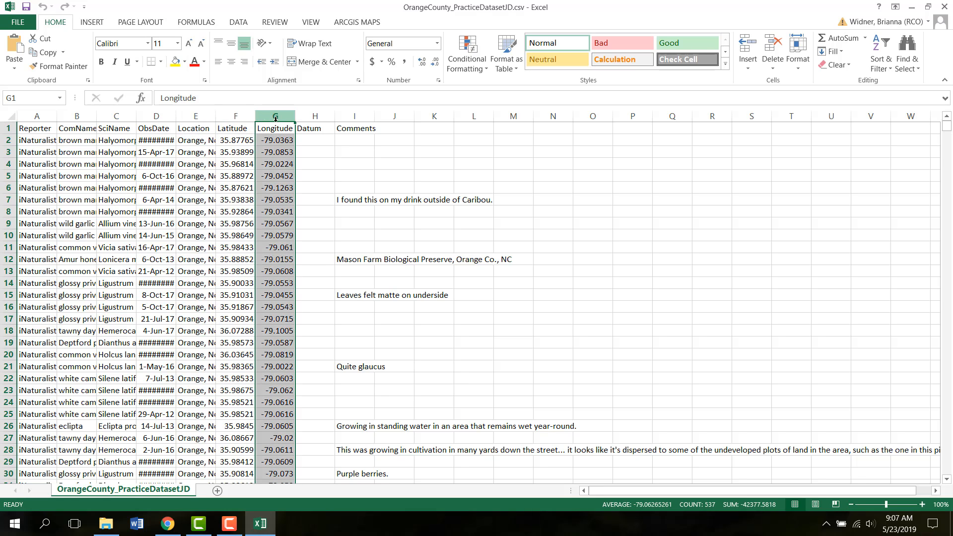
{"action": "left_click", "coordinate": [305, 117]}
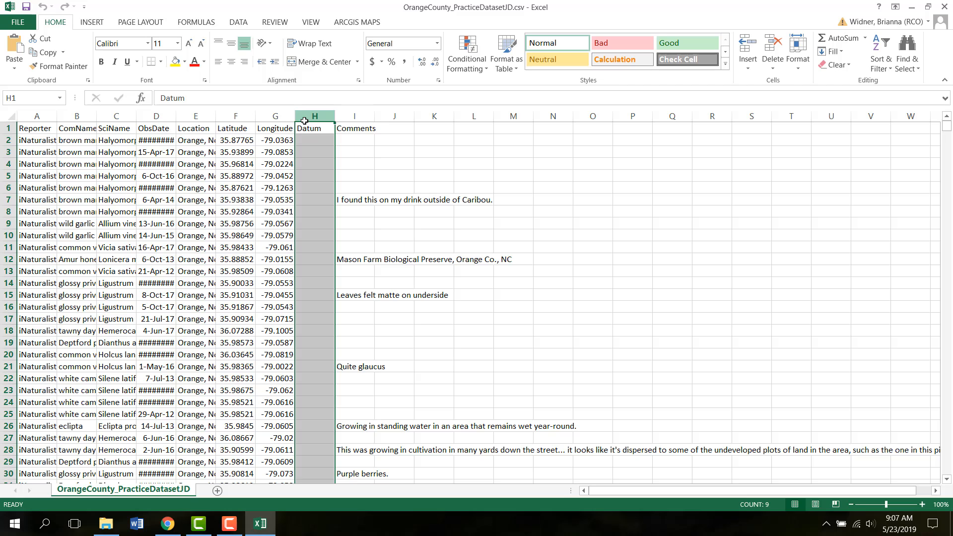
{"action": "left_click", "coordinate": [204, 117]}
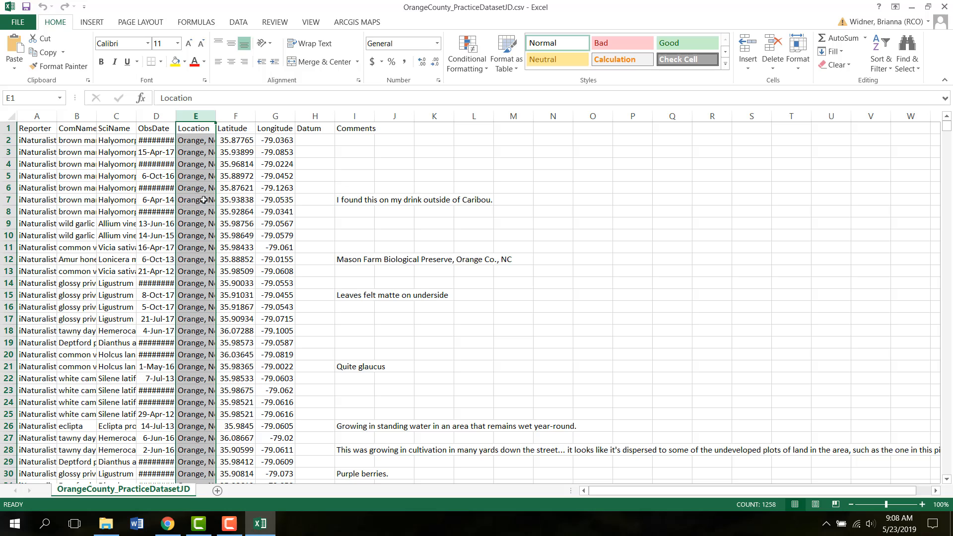
{"action": "left_click", "coordinate": [305, 116]}
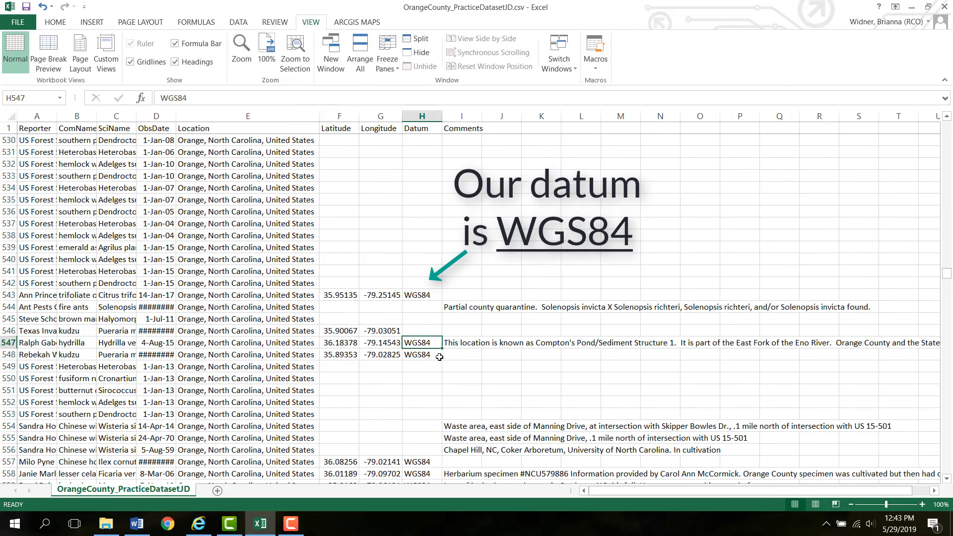
{"action": "left_click", "coordinate": [436, 355]}
{"action": "left_click", "coordinate": [436, 461]}
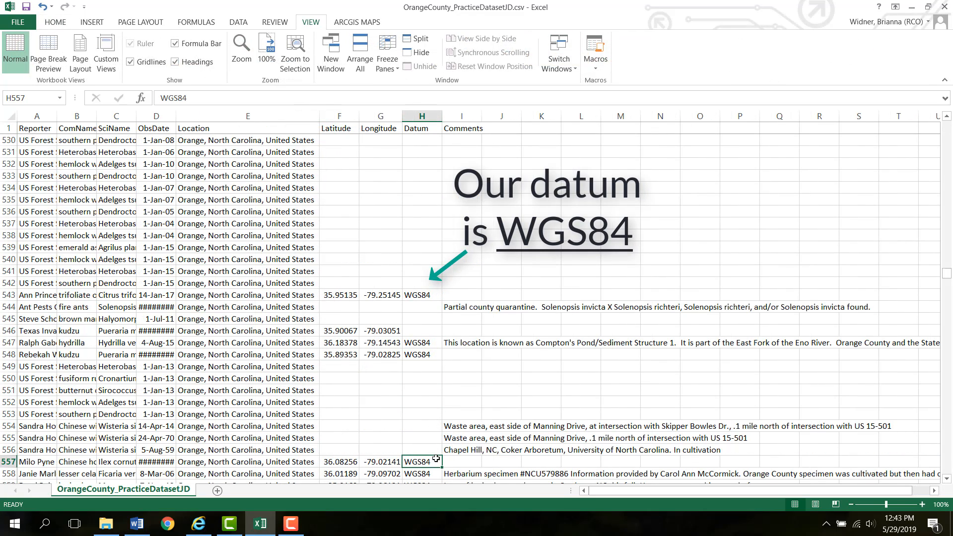
{"action": "left_click", "coordinate": [436, 473]}
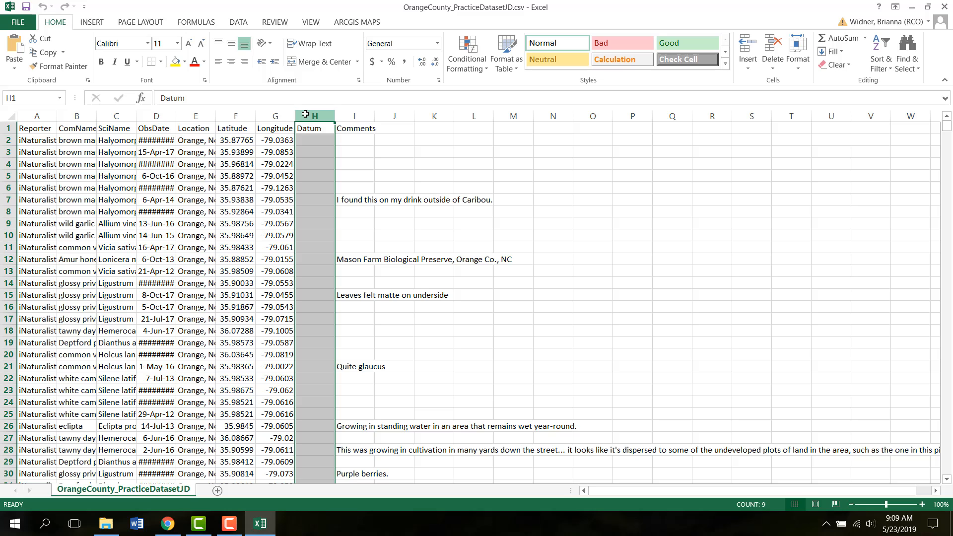
- Look through the Latitude and Longitude values row by row down the spreadsheet
{"action": "left_click_drag", "start_coordinate": [239, 116], "coordinate": [259, 114]}
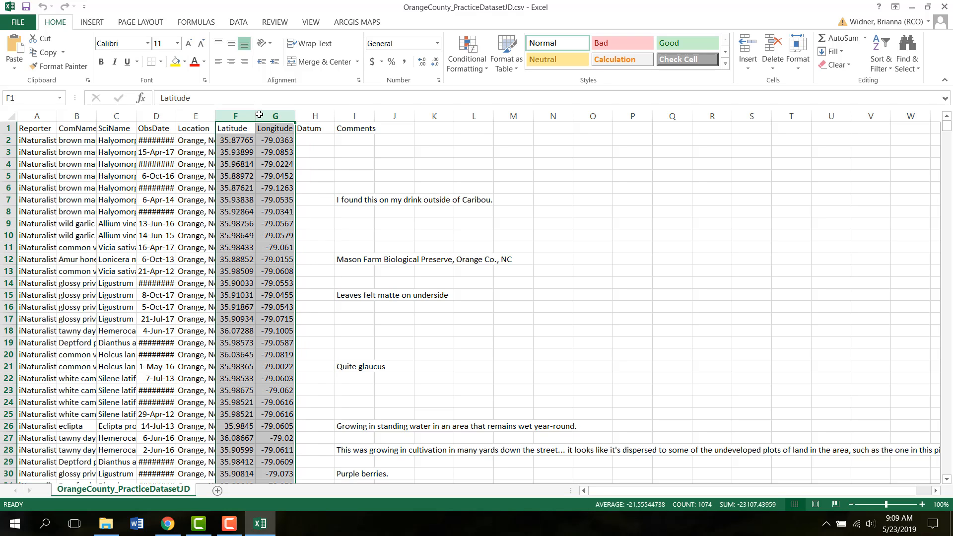
{"action": "left_click", "coordinate": [340, 179]}
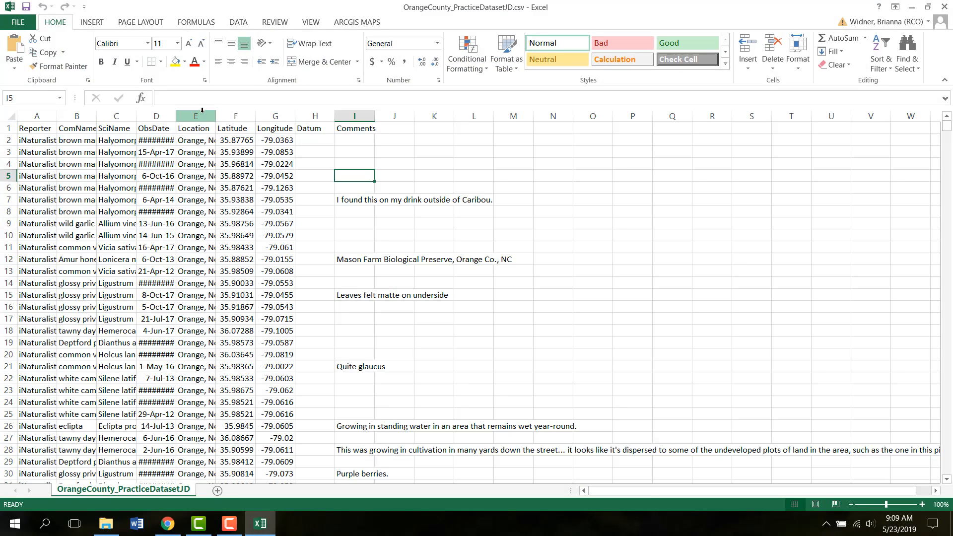
{"action": "left_click", "coordinate": [225, 115]}
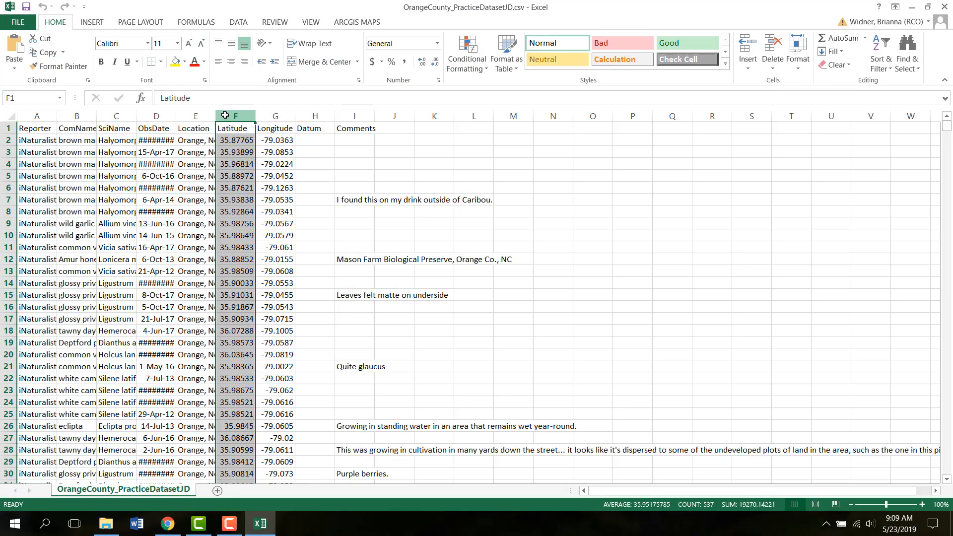
{"action": "key", "text": "Down"}
{"action": "key", "text": "Down"}
{"action": "key", "text": "Down"}
{"action": "key", "text": "Down"}
{"action": "key", "text": "Down"}
{"action": "key", "text": "Down"}
{"action": "key", "text": "Down"}
{"action": "key", "text": "Down"}
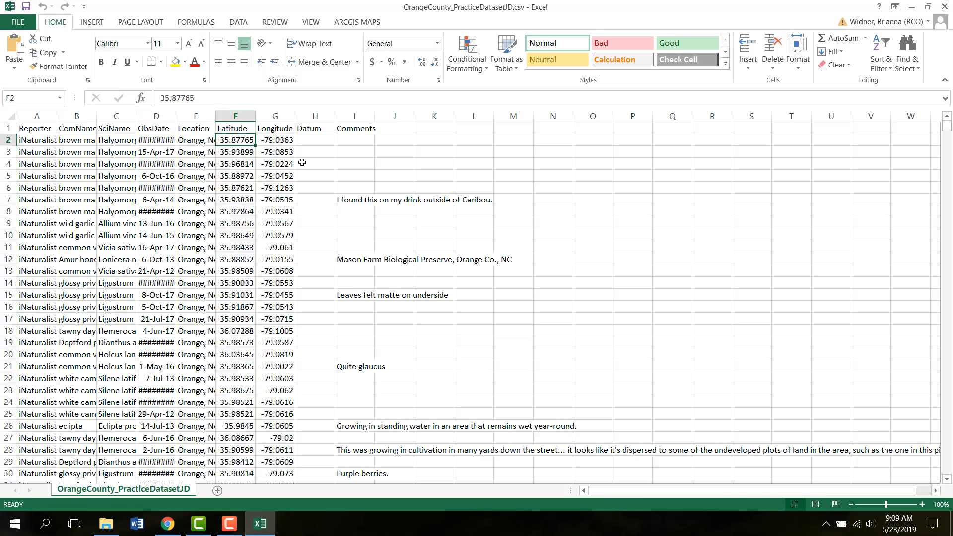
{"action": "key", "text": "Down"}
{"action": "key", "text": "Down"}
{"action": "key", "text": "Down"}
{"action": "key", "text": "Down"}
{"action": "key", "text": "Down"}
{"action": "key", "text": "Down"}
{"action": "key", "text": "Down"}
{"action": "key", "text": "Down"}
{"action": "key", "text": "Down"}
{"action": "key", "text": "Down"}
{"action": "key", "text": "Down"}
{"action": "key", "text": "Down"}
{"action": "key", "text": "Down"}
{"action": "key", "text": "Down"}
{"action": "key", "text": "Down"}
{"action": "key", "text": "Down"}
{"action": "key", "text": "Down"}
{"action": "key", "text": "Down"}
{"action": "key", "text": "Down"}
{"action": "key", "text": "Down"}
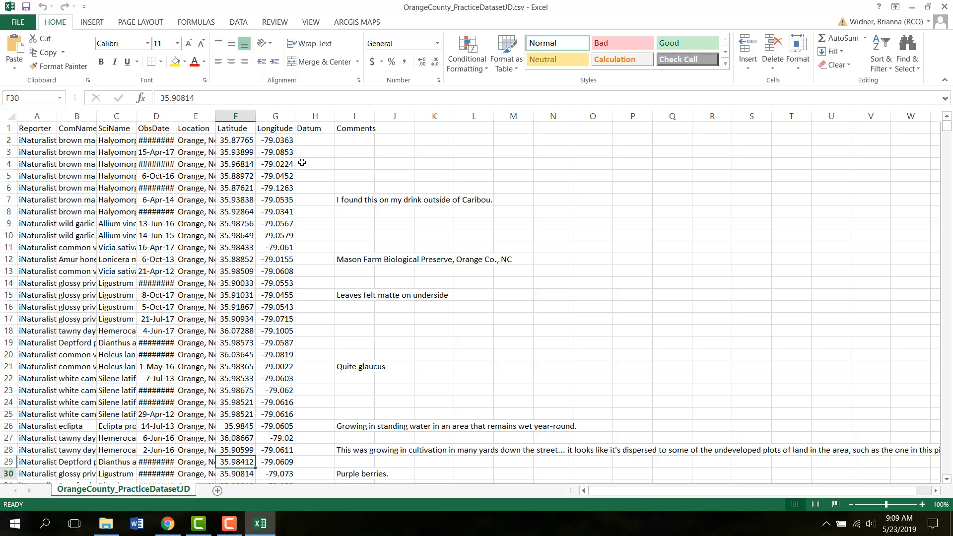
{"action": "key", "text": "Down"}
{"action": "key", "text": "Down"}
{"action": "key", "text": "Down"}
{"action": "key", "text": "Down"}
{"action": "key", "text": "Down"}
{"action": "key", "text": "Down"}
{"action": "key", "text": "Down"}
{"action": "key", "text": "Down"}
{"action": "key", "text": "Down"}
{"action": "key", "text": "Down"}
{"action": "key", "text": "Down"}
{"action": "key", "text": "Down"}
{"action": "key", "text": "Down"}
{"action": "key", "text": "Down"}
{"action": "key", "text": "Down"}
{"action": "key", "text": "Down"}
{"action": "key", "text": "Down"}
{"action": "key", "text": "Down"}
{"action": "key", "text": "Down"}
{"action": "key", "text": "Down"}
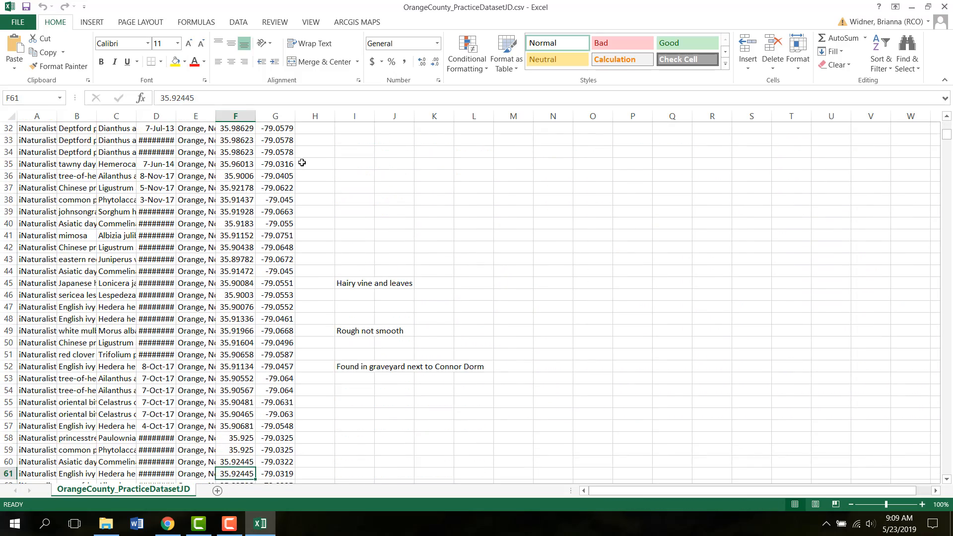
{"action": "key", "text": "Down"}
{"action": "key", "text": "Down"}
{"action": "key", "text": "Down"}
{"action": "key", "text": "Down"}
{"action": "key", "text": "Down"}
{"action": "key", "text": "Down"}
{"action": "key", "text": "Down"}
{"action": "key", "text": "Down"}
{"action": "key", "text": "Down"}
{"action": "key", "text": "Down"}
{"action": "key", "text": "Down"}
{"action": "key", "text": "Down"}
{"action": "key", "text": "Down"}
{"action": "key", "text": "Down"}
{"action": "key", "text": "Down"}
{"action": "key", "text": "Down"}
{"action": "key", "text": "Down"}
{"action": "key", "text": "Down"}
{"action": "key", "text": "Down"}
{"action": "key", "text": "Down"}
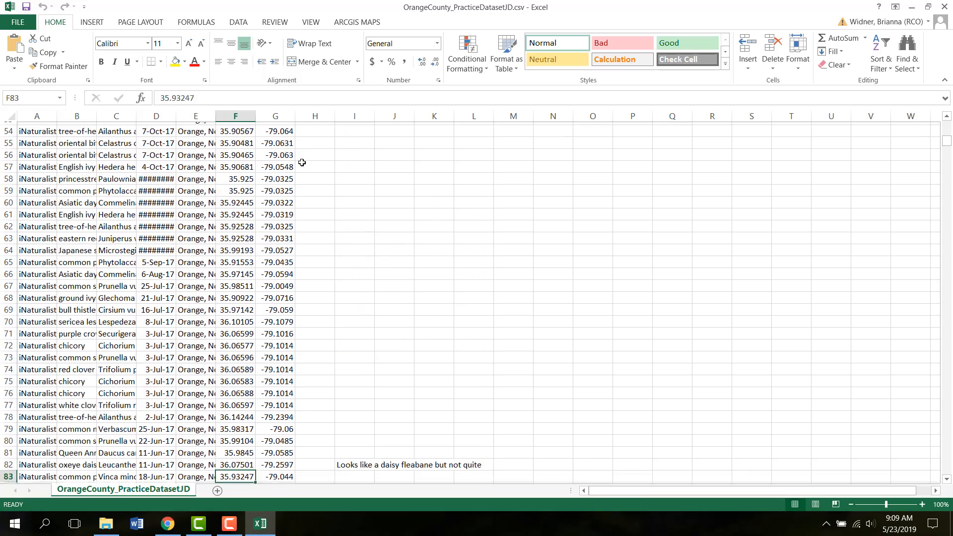
{"action": "key", "text": "Down"}
{"action": "key", "text": "Down"}
{"action": "key", "text": "Down"}
{"action": "key", "text": "Down"}
{"action": "key", "text": "Down"}
{"action": "key", "text": "Down"}
{"action": "key", "text": "Down"}
{"action": "key", "text": "Down"}
{"action": "key", "text": "Down"}
{"action": "key", "text": "Down"}
{"action": "key", "text": "Down"}
{"action": "key", "text": "Down"}
{"action": "key", "text": "Down"}
{"action": "key", "text": "Down"}
{"action": "key", "text": "Down"}
{"action": "key", "text": "Down"}
{"action": "key", "text": "Down"}
{"action": "key", "text": "Down"}
{"action": "key", "text": "Down"}
{"action": "key", "text": "Down"}
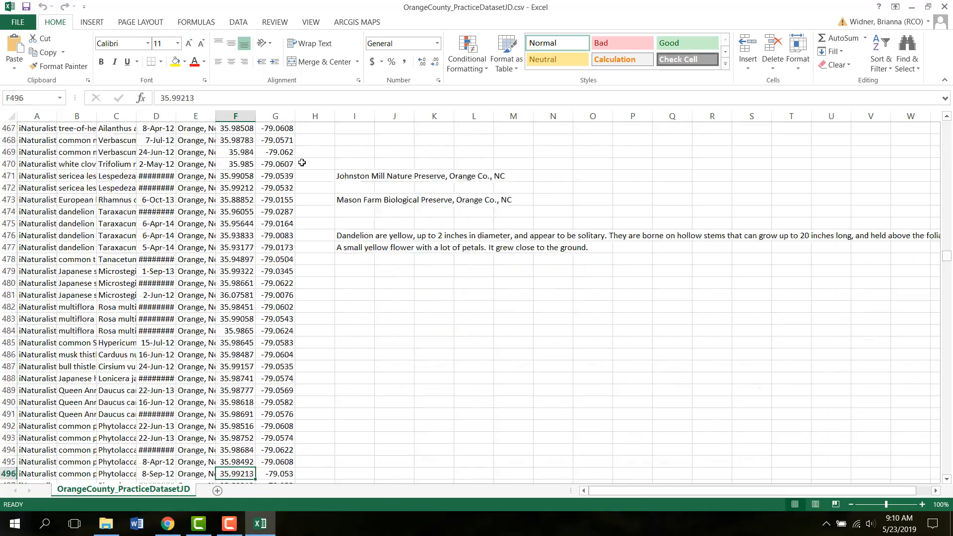
- Move down through the spreadsheet rows and autofit the Location column to show the full location text
{"action": "key", "text": "Down"}
{"action": "key", "text": "Down"}
{"action": "key", "text": "Down"}
{"action": "key", "text": "Down"}
{"action": "key", "text": "Down"}
{"action": "key", "text": "Down"}
{"action": "key", "text": "Down"}
{"action": "key", "text": "Down"}
{"action": "key", "text": "Down"}
{"action": "key", "text": "Down"}
{"action": "key", "text": "Down"}
{"action": "key", "text": "Down"}
{"action": "key", "text": "Down"}
{"action": "key", "text": "Down"}
{"action": "key", "text": "Down"}
{"action": "key", "text": "Down"}
{"action": "key", "text": "Down"}
{"action": "key", "text": "Down"}
{"action": "key", "text": "Down"}
{"action": "key", "text": "Down"}
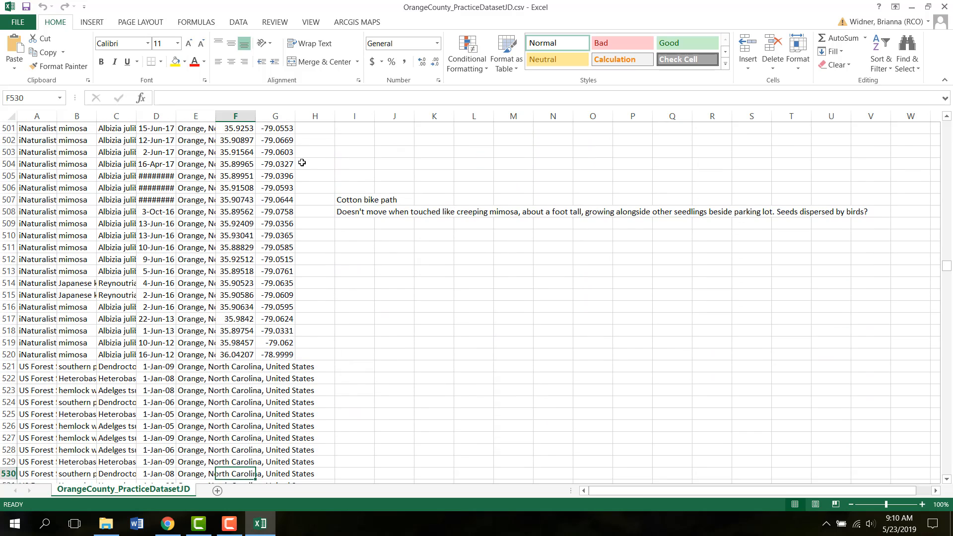
{"action": "key", "text": "Up"}
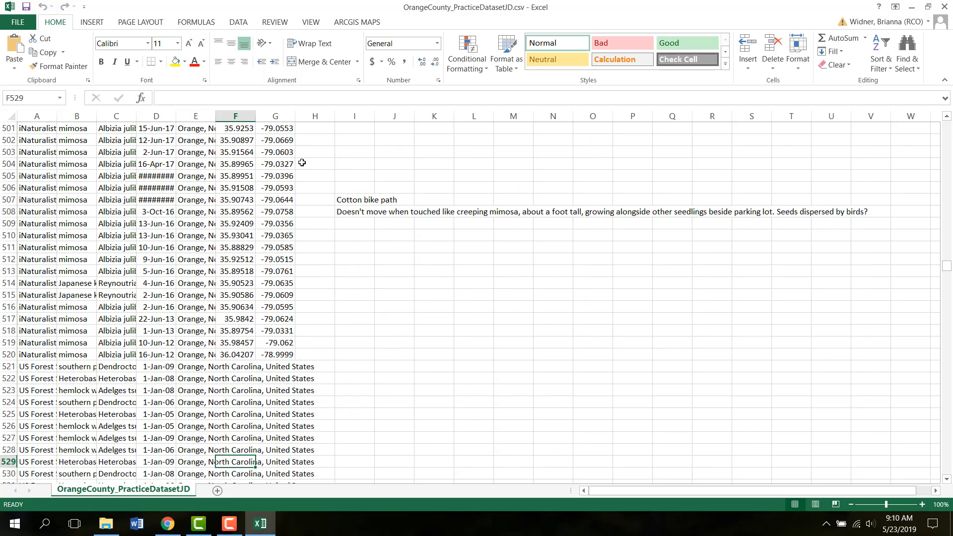
{"action": "double_click", "coordinate": [216, 112]}
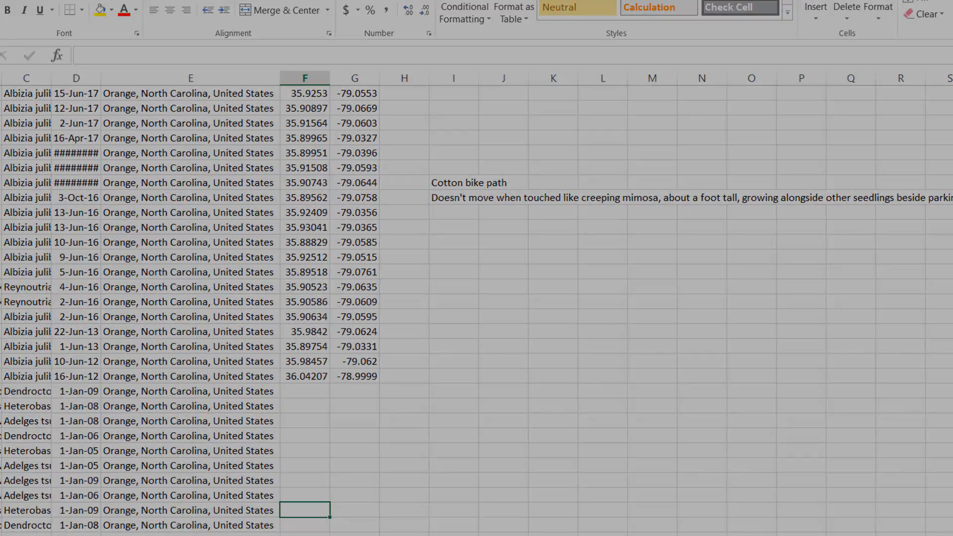
- Scroll down to examine the rows near the end of the data that lack latitude and longitude values
{"action": "left_click_drag", "start_coordinate": [946, 270], "coordinate": [951, 268]}
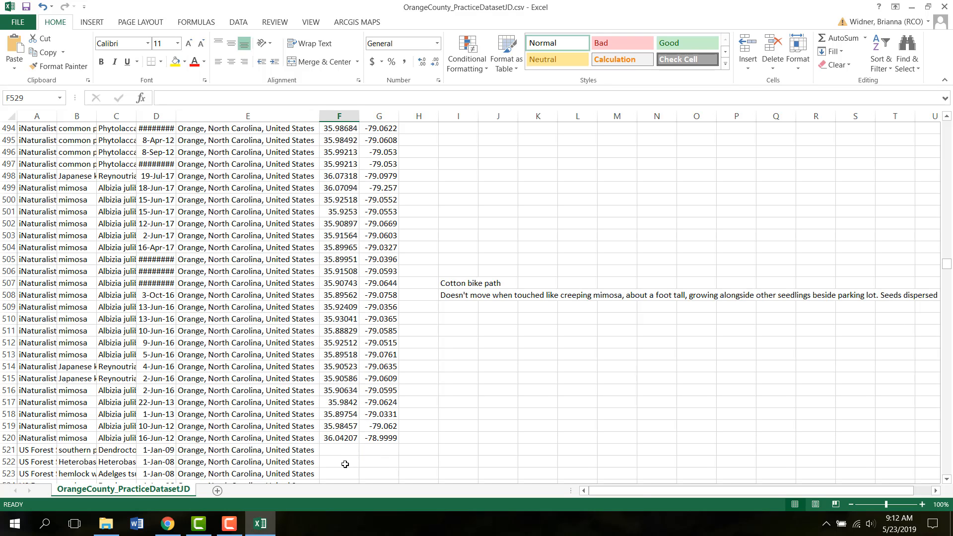
{"action": "key", "text": "Down"}
{"action": "key", "text": "Down"}
{"action": "key", "text": "Down"}
{"action": "key", "text": "Down"}
{"action": "key", "text": "Down"}
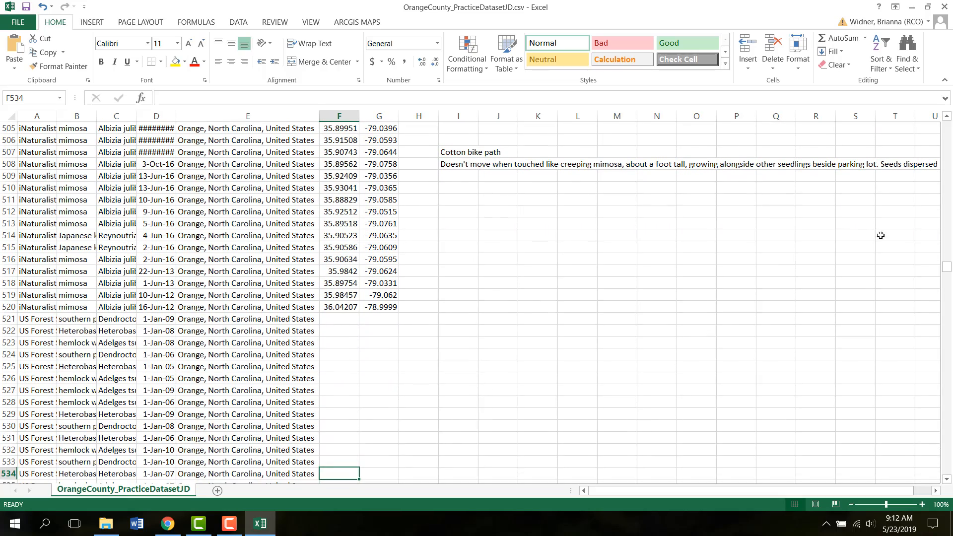
{"action": "left_click_drag", "start_coordinate": [947, 272], "coordinate": [949, 275]}
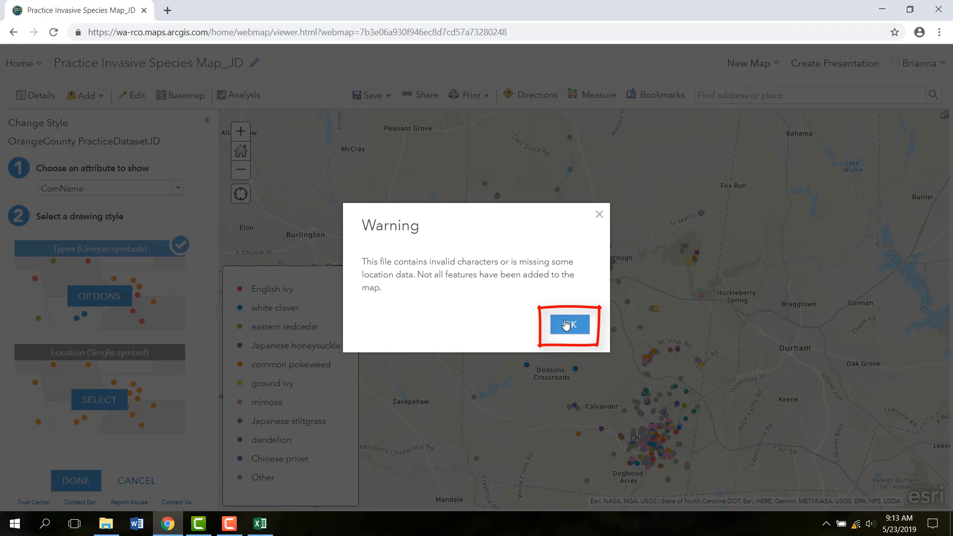
- Dismiss the warning about missing location data and save the web map
{"action": "left_click", "coordinate": [566, 325]}
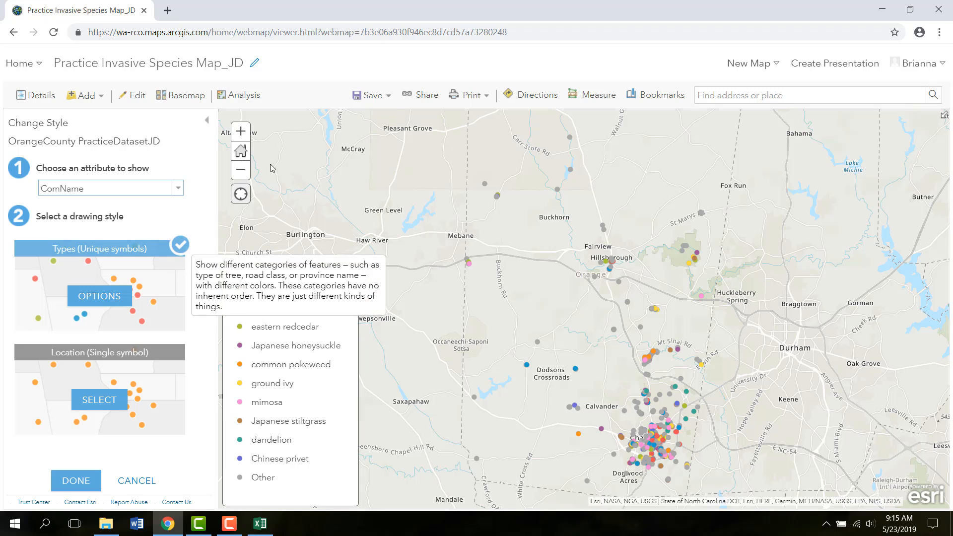
{"action": "left_click", "coordinate": [360, 99]}
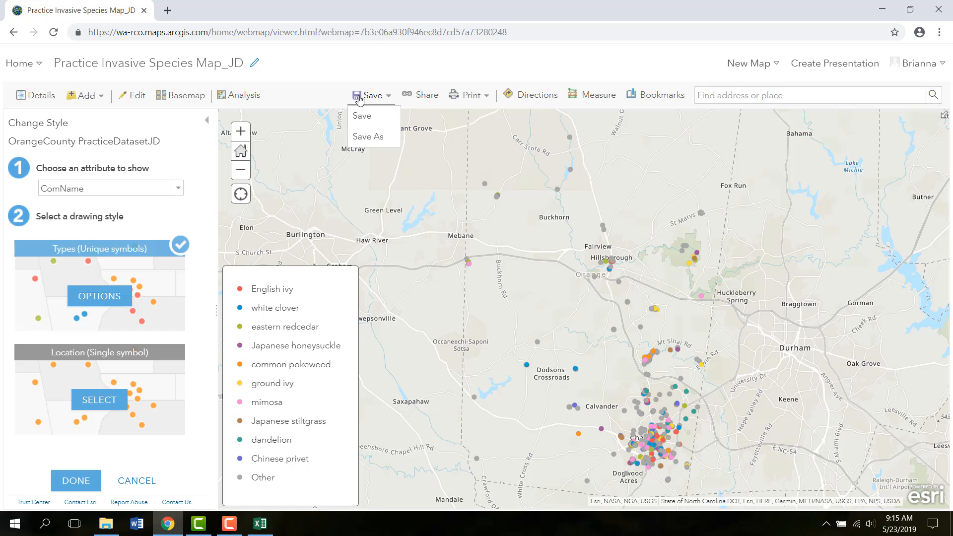
{"action": "left_click", "coordinate": [363, 116]}
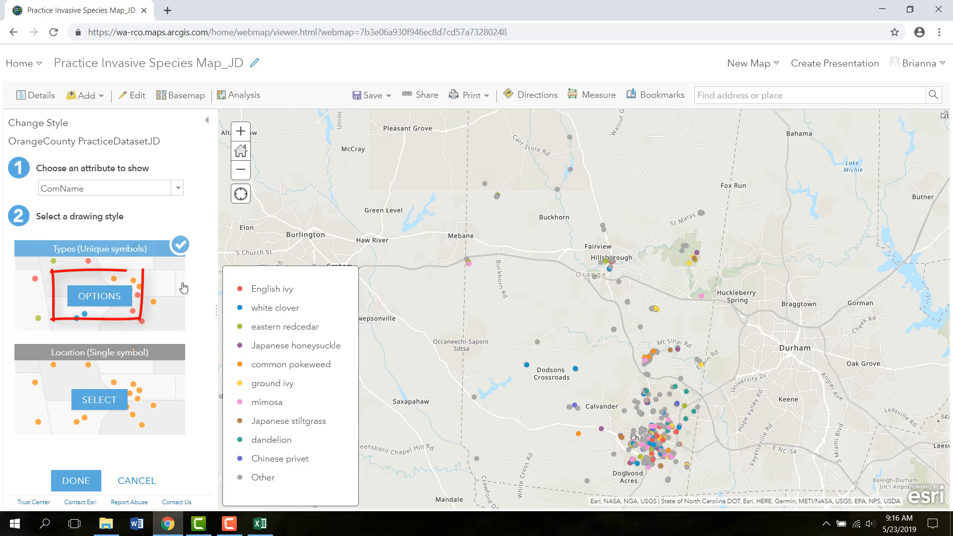
- Open the Types (Unique symbols) options and scroll through the ComName category list with its counts
{"action": "mouse_move", "coordinate": [168, 288]}
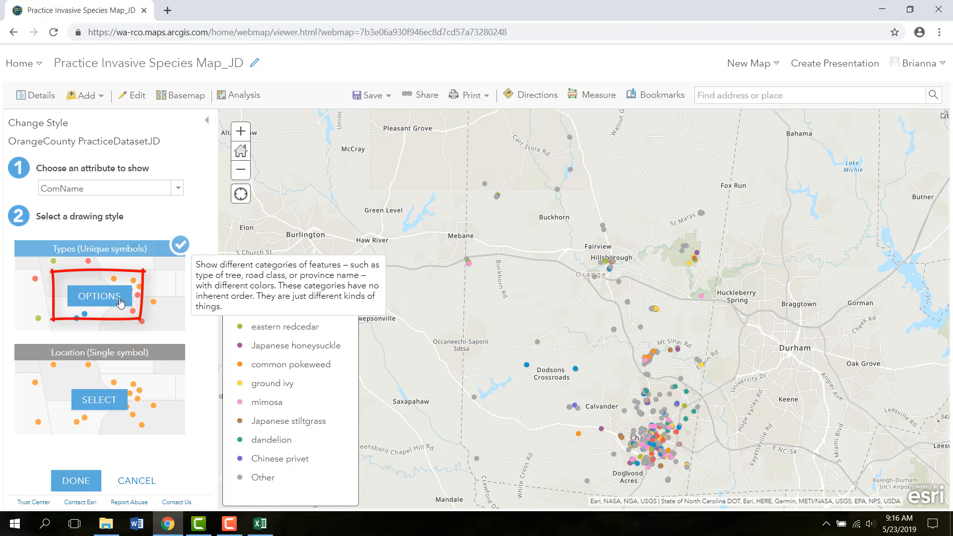
{"action": "left_click", "coordinate": [110, 306]}
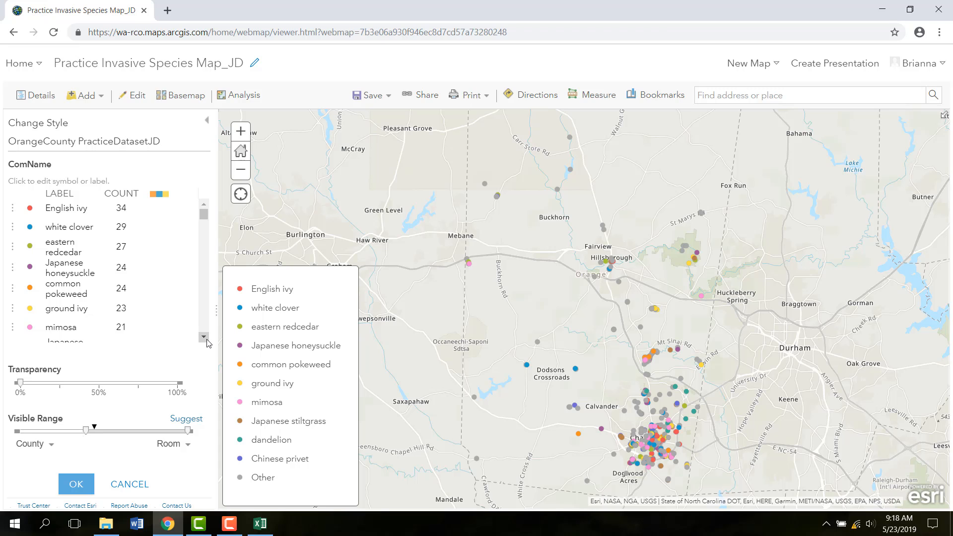
{"action": "scroll", "coordinate": [207, 342], "scroll_direction": "down", "scroll_amount": 3}
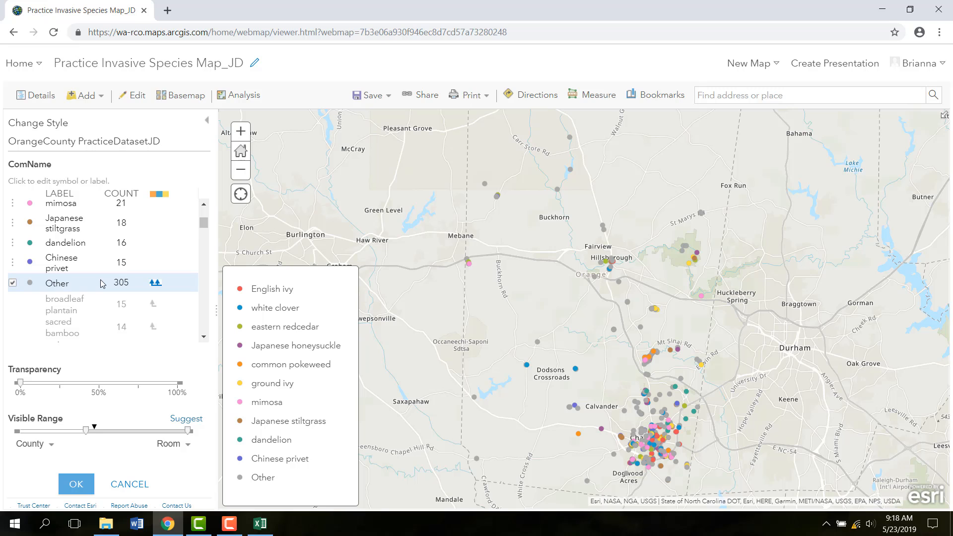
{"action": "left_click", "coordinate": [204, 338]}
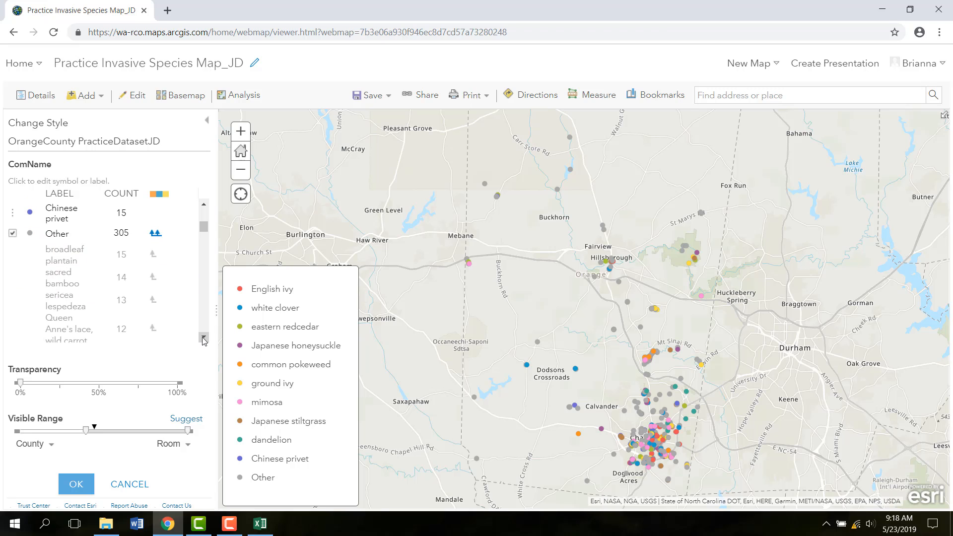
{"action": "left_click_drag", "start_coordinate": [204, 339], "coordinate": [203, 338]}
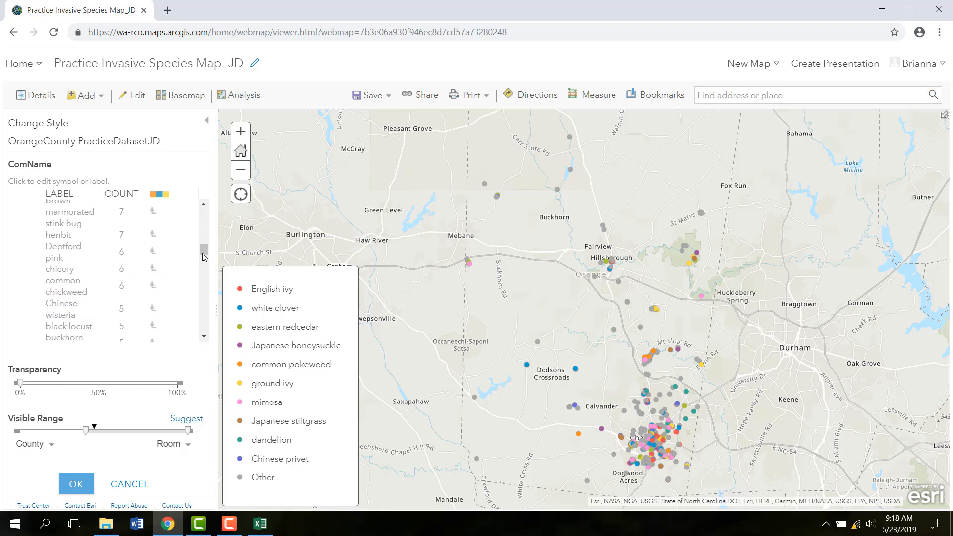
{"action": "left_click_drag", "start_coordinate": [203, 256], "coordinate": [201, 220]}
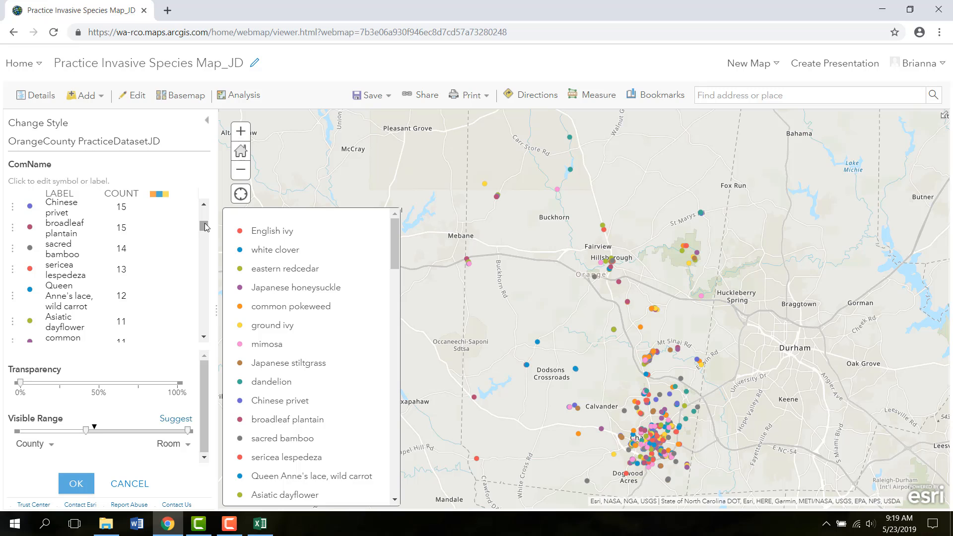
{"action": "left_click_drag", "start_coordinate": [205, 227], "coordinate": [209, 337]}
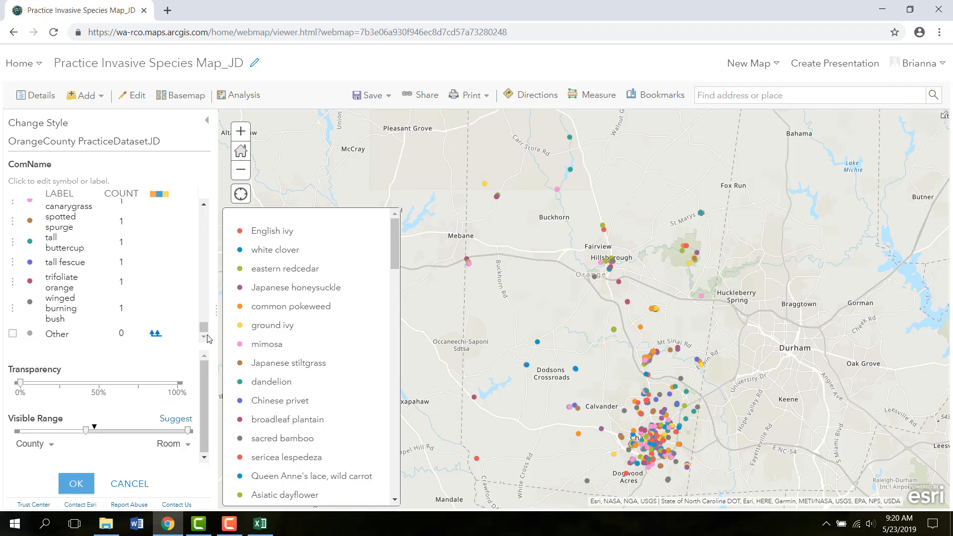
- Drag the single-report categories such as winged burning bush, trifoliate orange and tall fescue into the Other group
{"action": "mouse_move", "coordinate": [14, 306]}
{"action": "left_mouse_down"}
{"action": "mouse_move", "coordinate": [16, 358]}
{"action": "mouse_move", "coordinate": [18, 343]}
{"action": "left_mouse_up"}
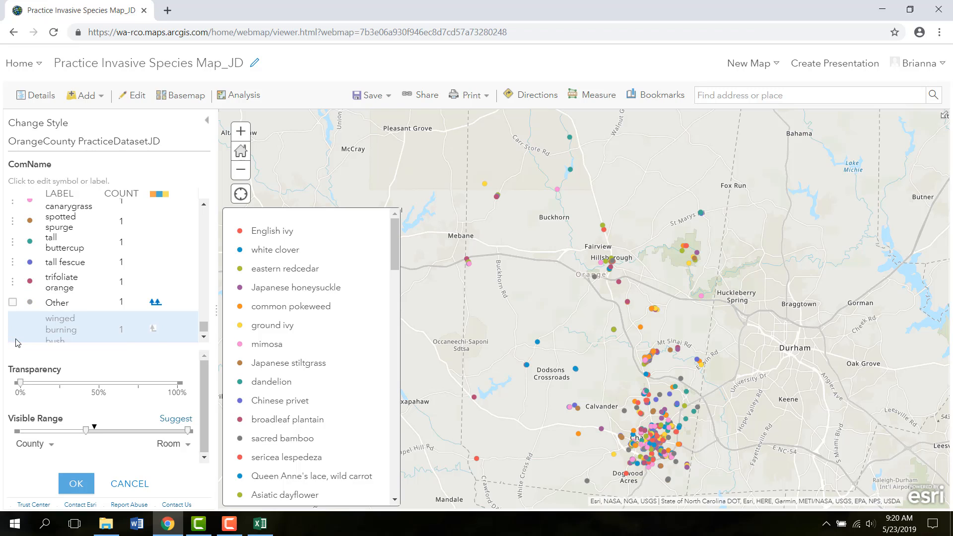
{"action": "left_click", "coordinate": [153, 329]}
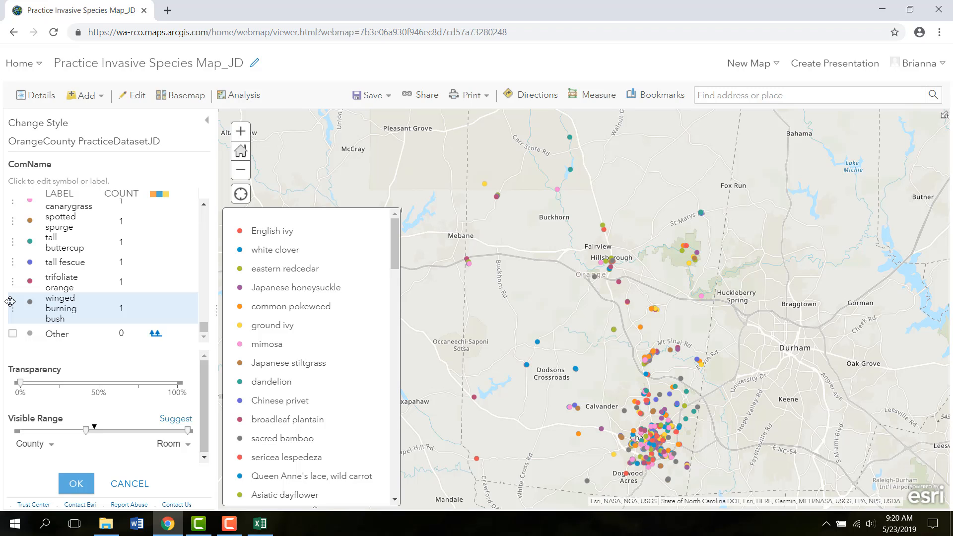
{"action": "left_click_drag", "start_coordinate": [10, 301], "coordinate": [14, 335]}
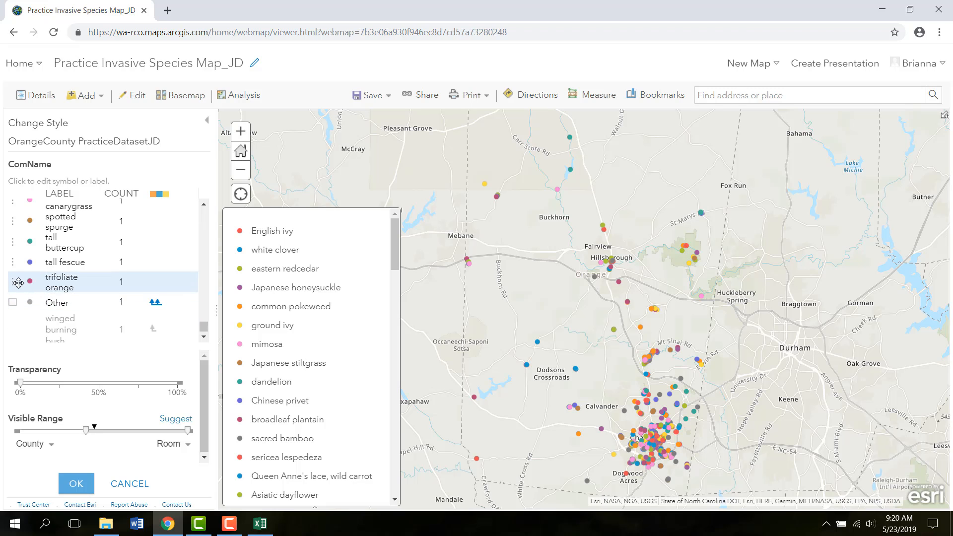
{"action": "left_click_drag", "start_coordinate": [16, 280], "coordinate": [15, 335]}
{"action": "left_click_drag", "start_coordinate": [12, 268], "coordinate": [14, 302]}
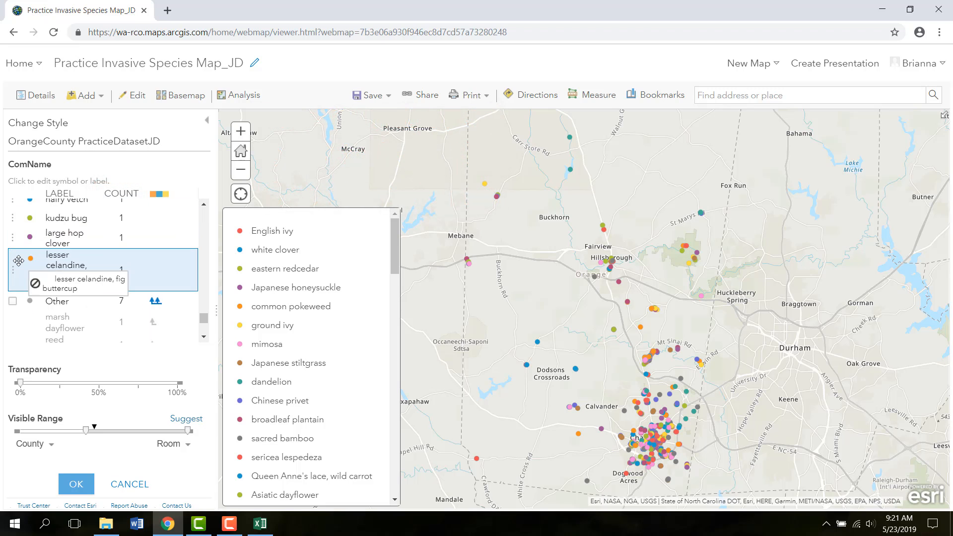
{"action": "left_click_drag", "start_coordinate": [18, 260], "coordinate": [21, 313]}
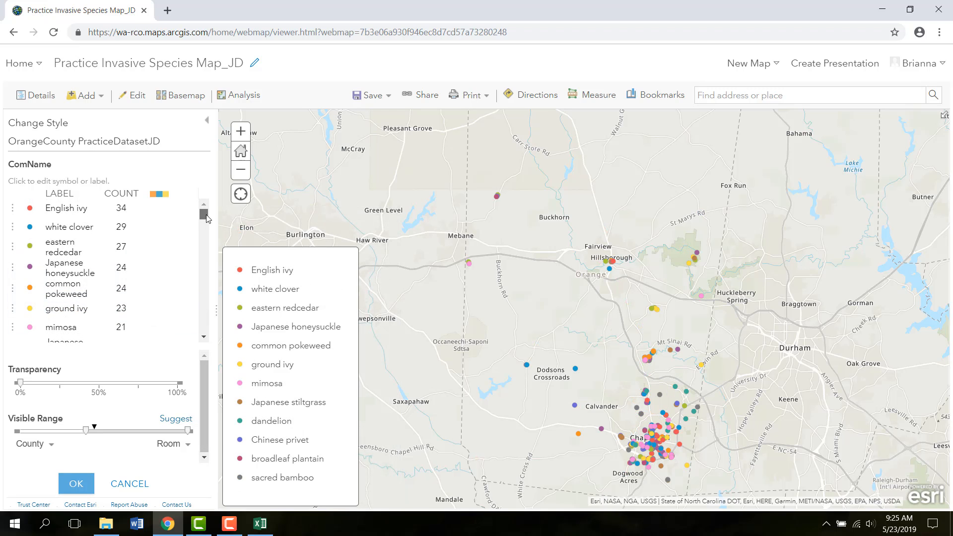
- Change the category symbols' fill to a different color ramp
{"action": "scroll", "coordinate": [208, 219], "scroll_direction": "down", "scroll_amount": 3}
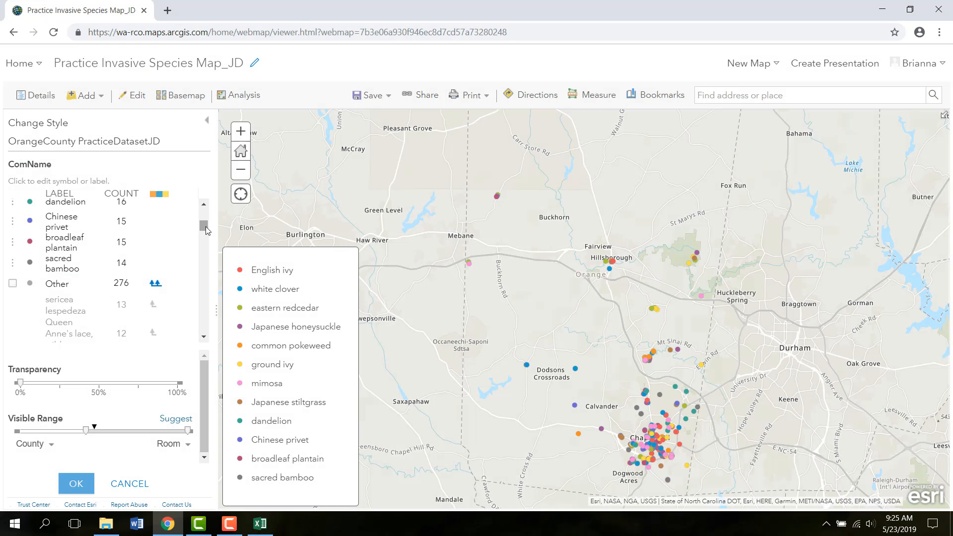
{"action": "scroll", "coordinate": [207, 215], "scroll_direction": "up", "scroll_amount": 3}
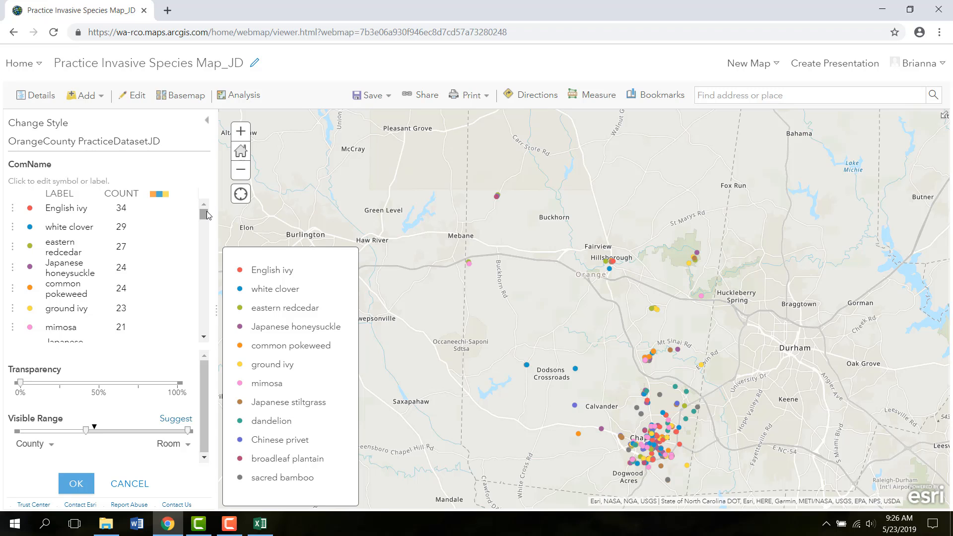
{"action": "left_click", "coordinate": [162, 197]}
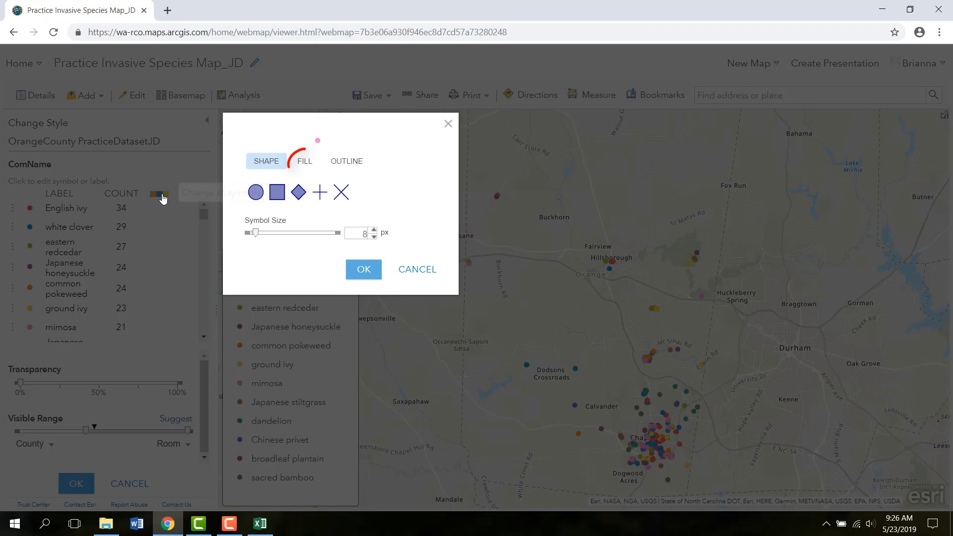
{"action": "left_click", "coordinate": [304, 168]}
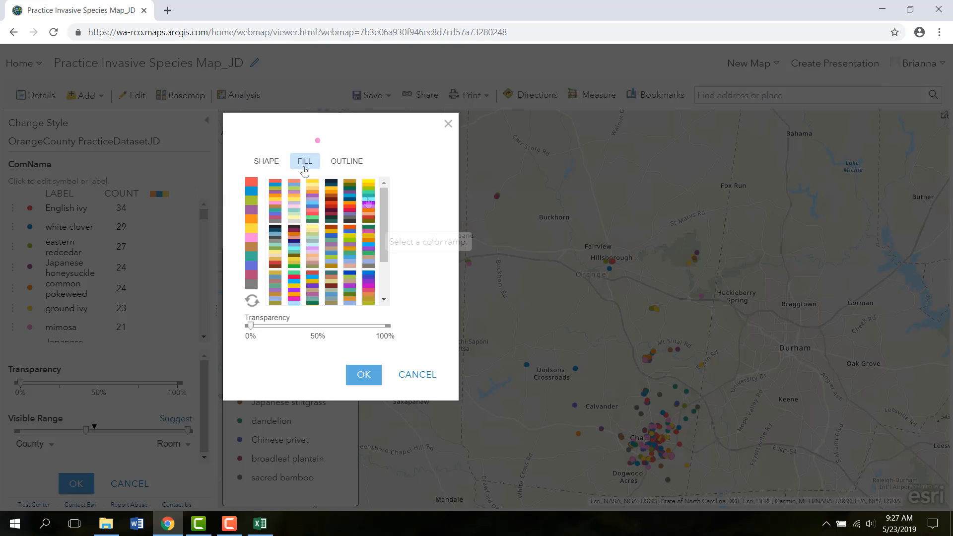
{"action": "left_click", "coordinate": [368, 202]}
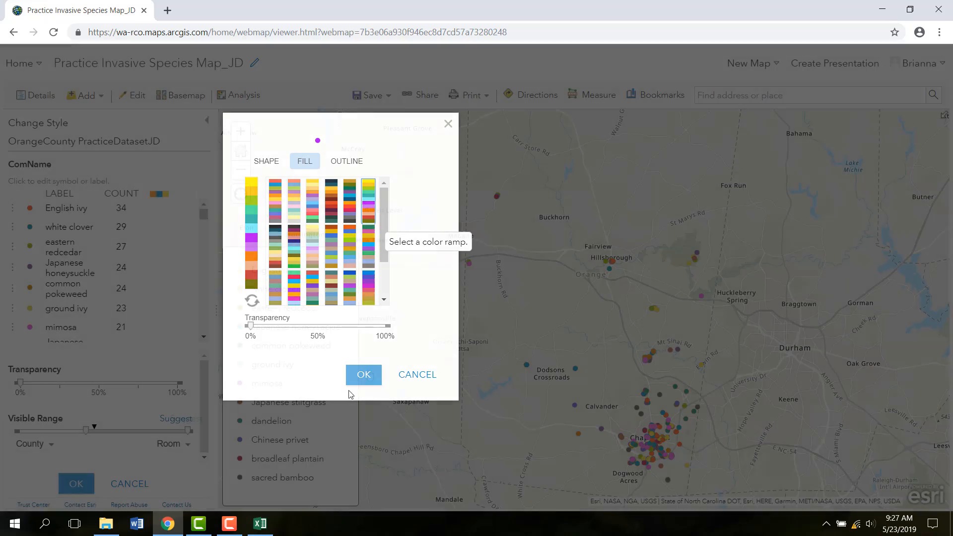
{"action": "left_click", "coordinate": [365, 375]}
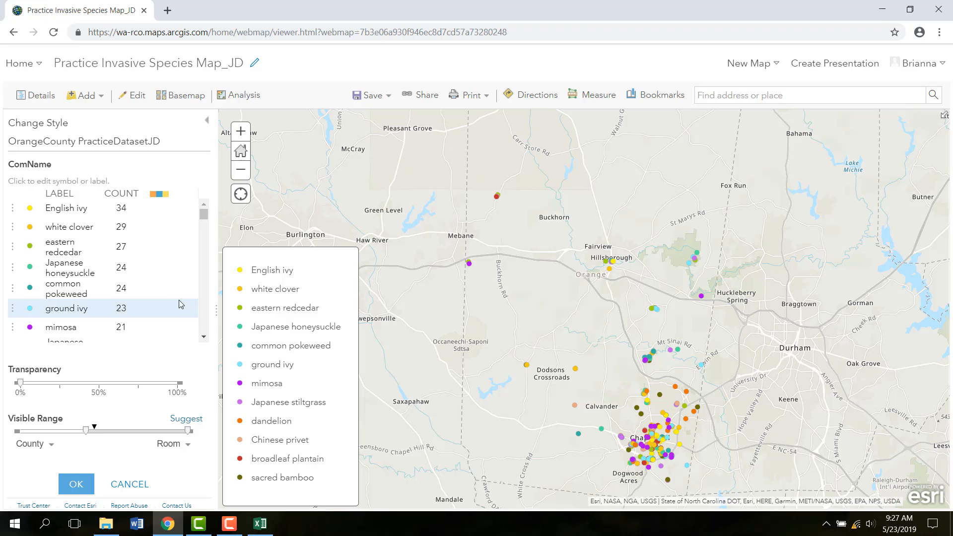
- Rename the white clover label to White clover
{"action": "double_click", "coordinate": [59, 227]}
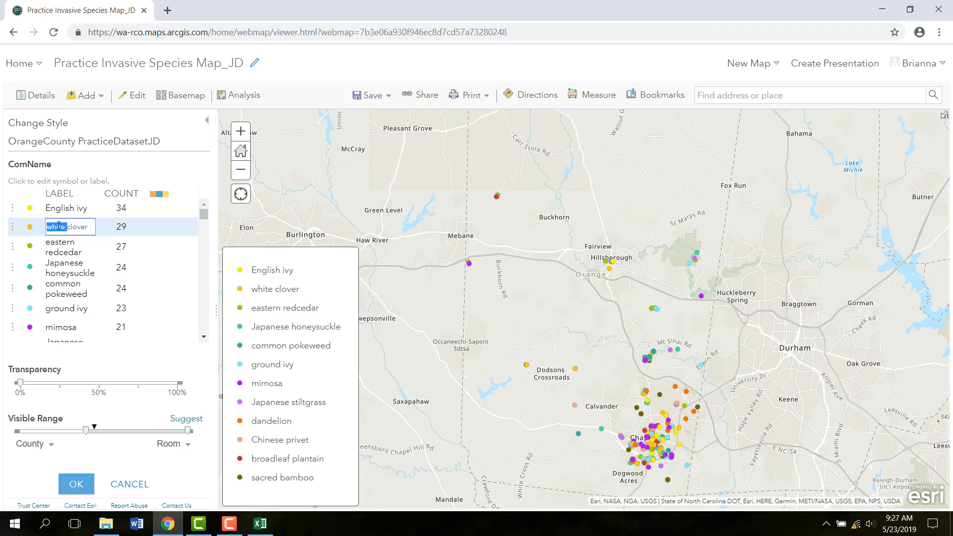
{"action": "left_click", "coordinate": [52, 227]}
{"action": "key", "text": "BackSpace"}
{"action": "type", "text": "W"}
{"action": "key", "text": "Return"}
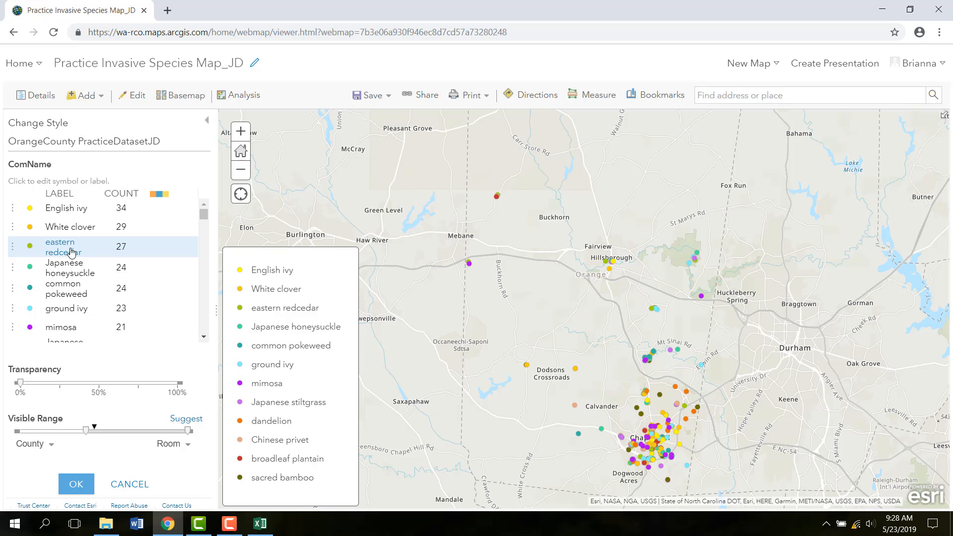
- Capitalize the remaining species labels, such as Eastern redcedar and Common pokeweed
{"action": "left_click", "coordinate": [71, 247]}
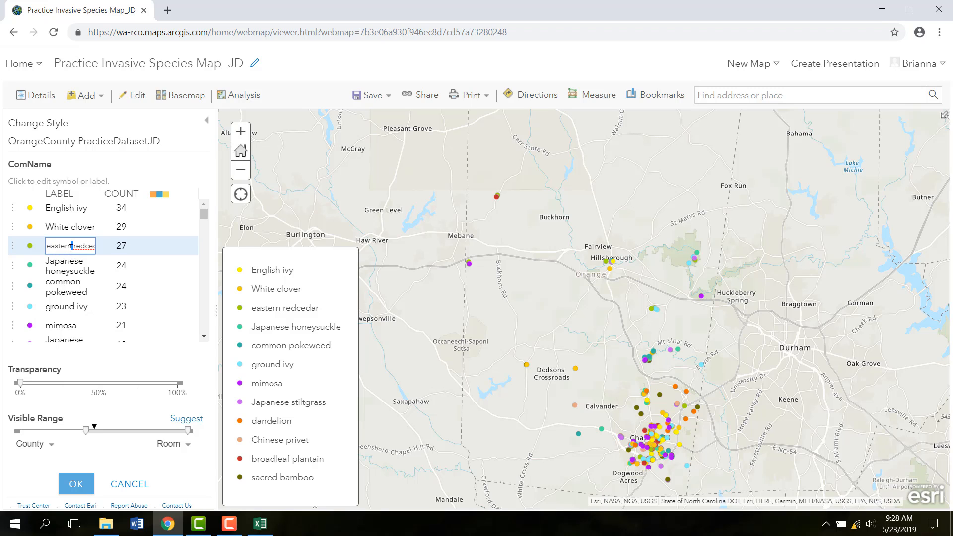
{"action": "key", "text": "Delete"}
{"action": "type", "text": "E"}
{"action": "left_click", "coordinate": [59, 283]}
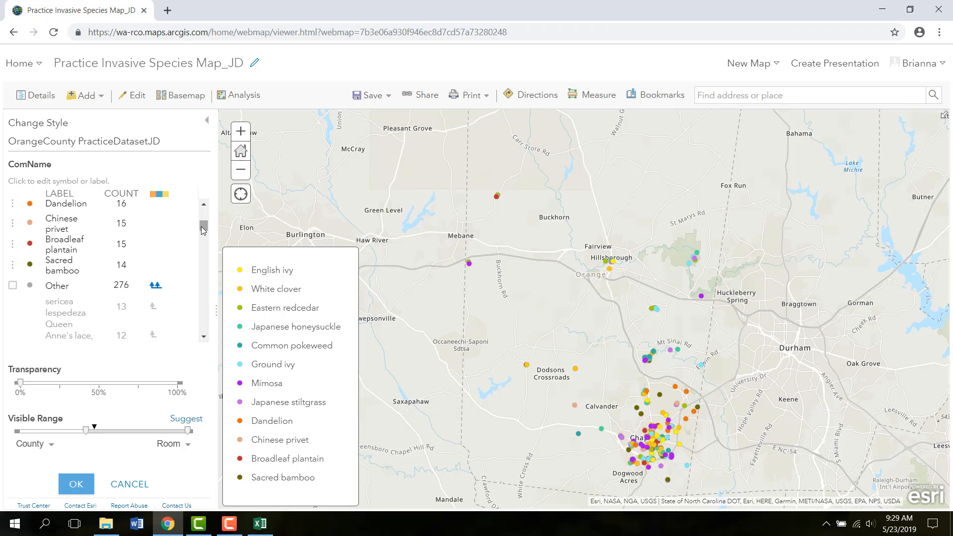
- Save the web map
{"action": "left_click_drag", "start_coordinate": [201, 226], "coordinate": [202, 228]}
{"action": "left_click", "coordinate": [364, 96]}
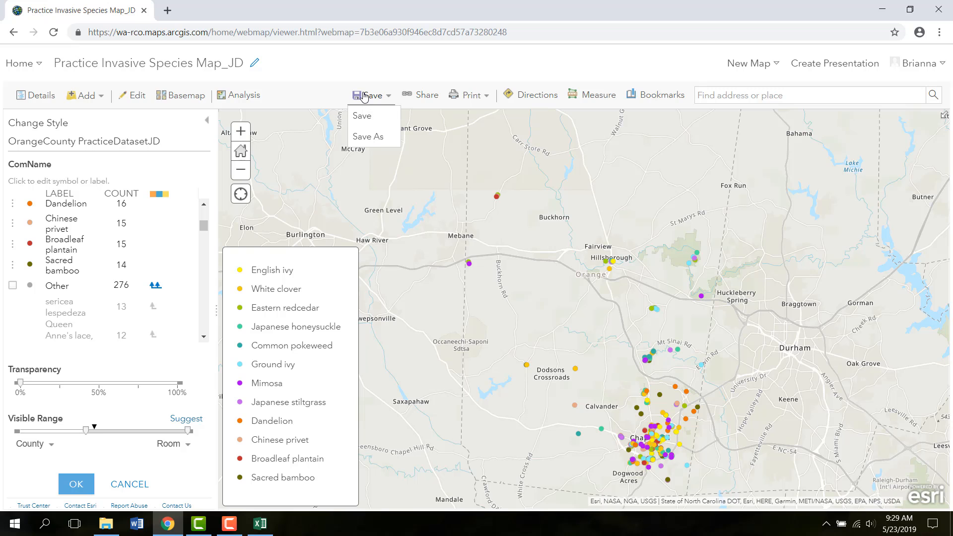
{"action": "left_click", "coordinate": [370, 118]}
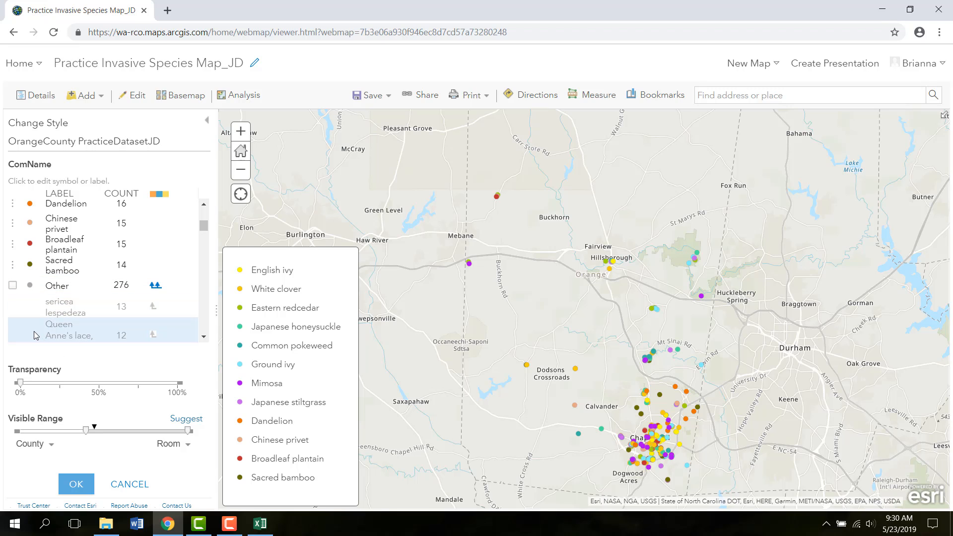
- Show the Other category on the map and hide it again
{"action": "left_click", "coordinate": [13, 285]}
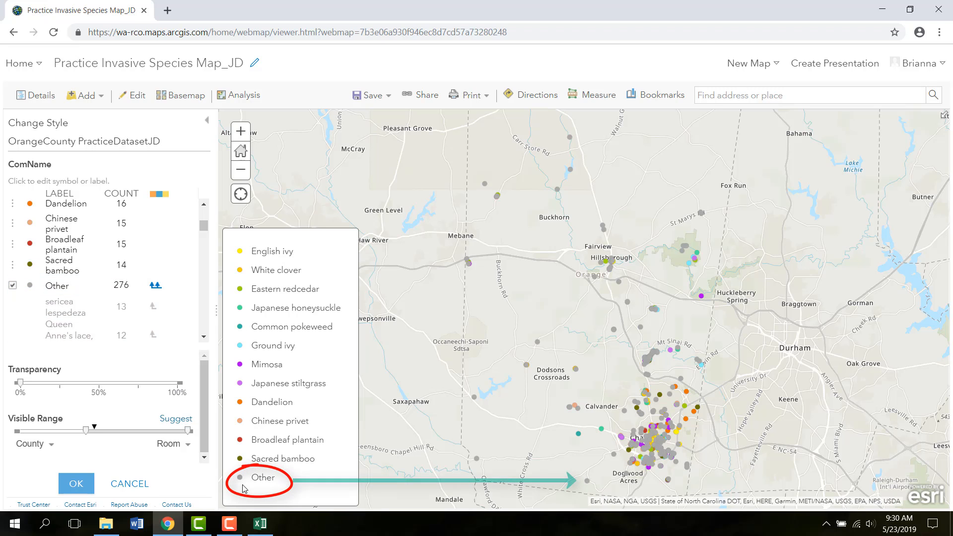
{"action": "left_click", "coordinate": [13, 286]}
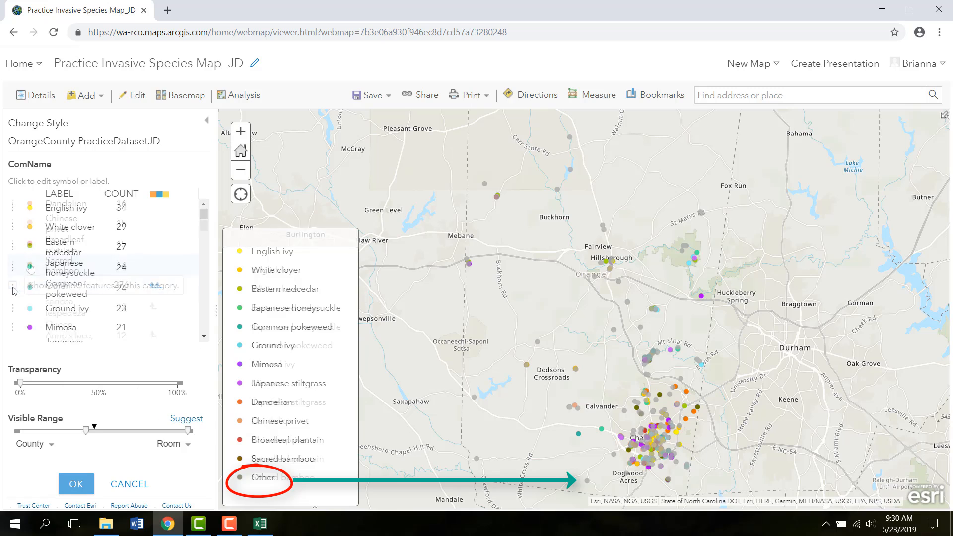
- Open the Sacred bamboo symbol and review its shape, fill and outline settings
{"action": "left_click", "coordinate": [30, 264]}
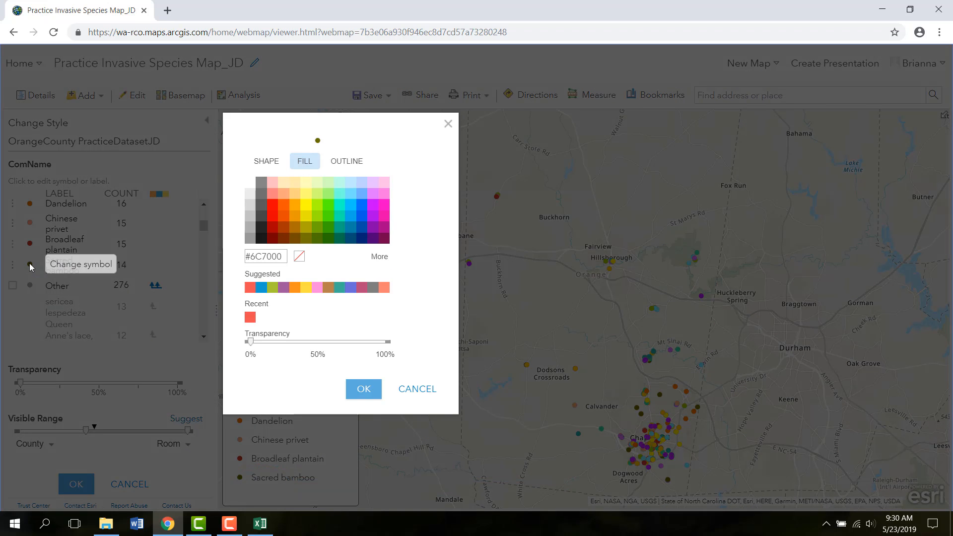
{"action": "left_click", "coordinate": [266, 162]}
{"action": "left_click", "coordinate": [336, 166]}
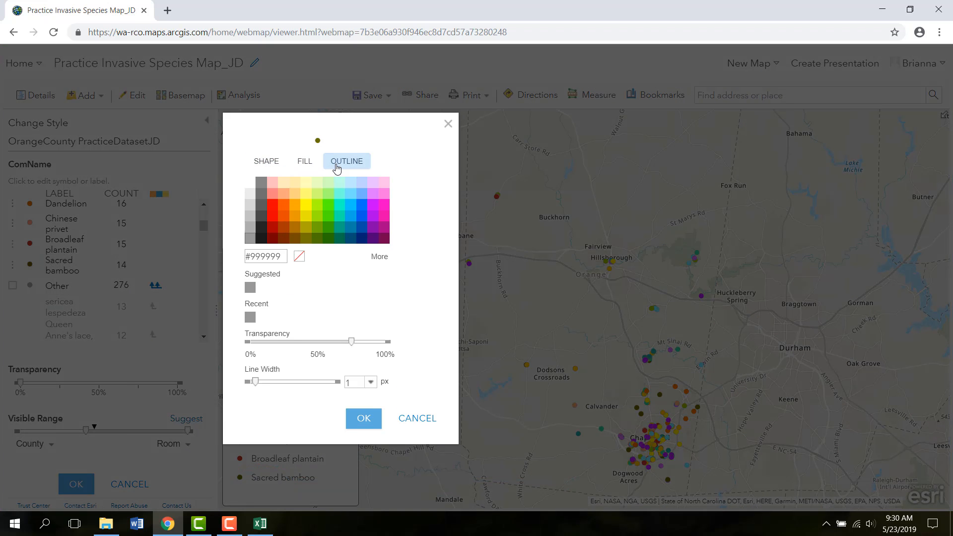
{"action": "left_click", "coordinate": [303, 167]}
{"action": "left_click", "coordinate": [273, 166]}
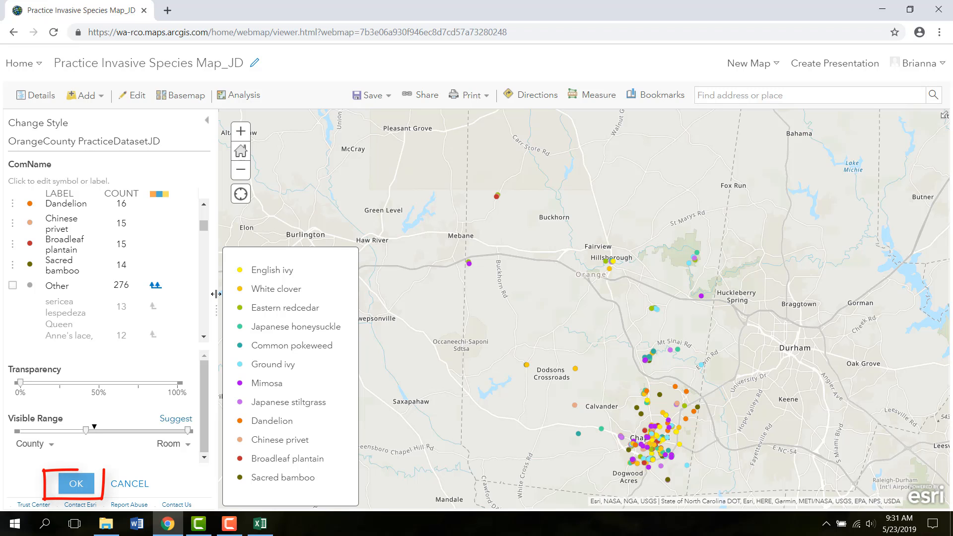
- Apply the unique-symbol style options, finish the Change Style panel, and save the web map
{"action": "left_click", "coordinate": [75, 484]}
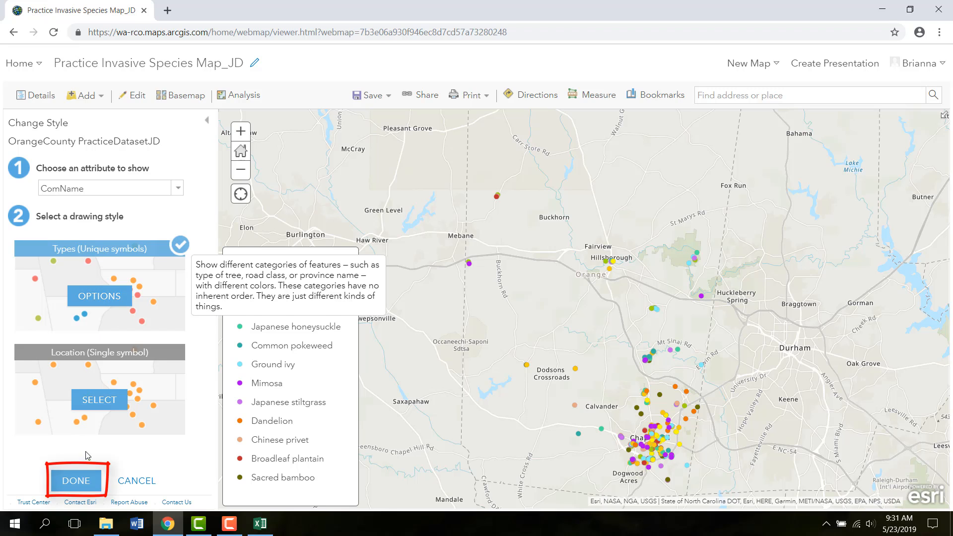
{"action": "left_click", "coordinate": [78, 480]}
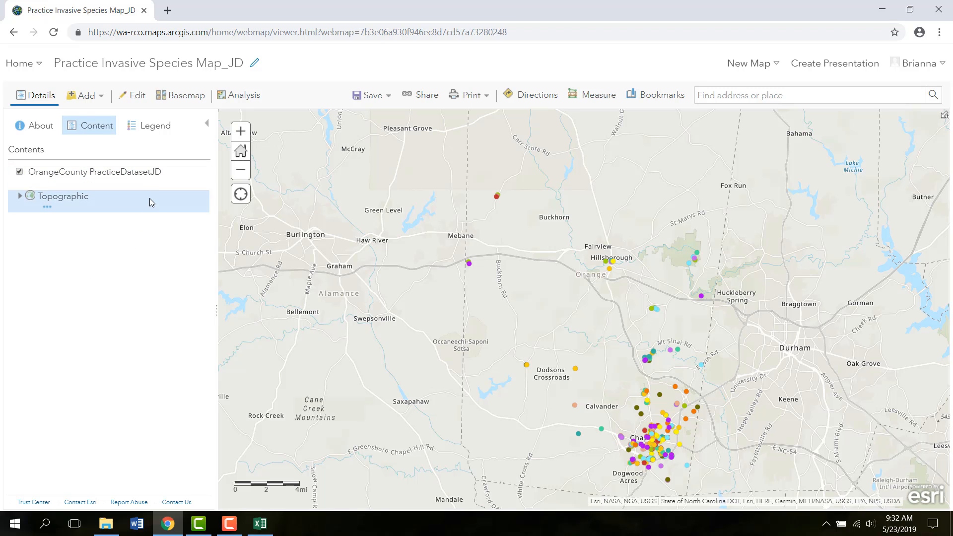
{"action": "left_click", "coordinate": [166, 130]}
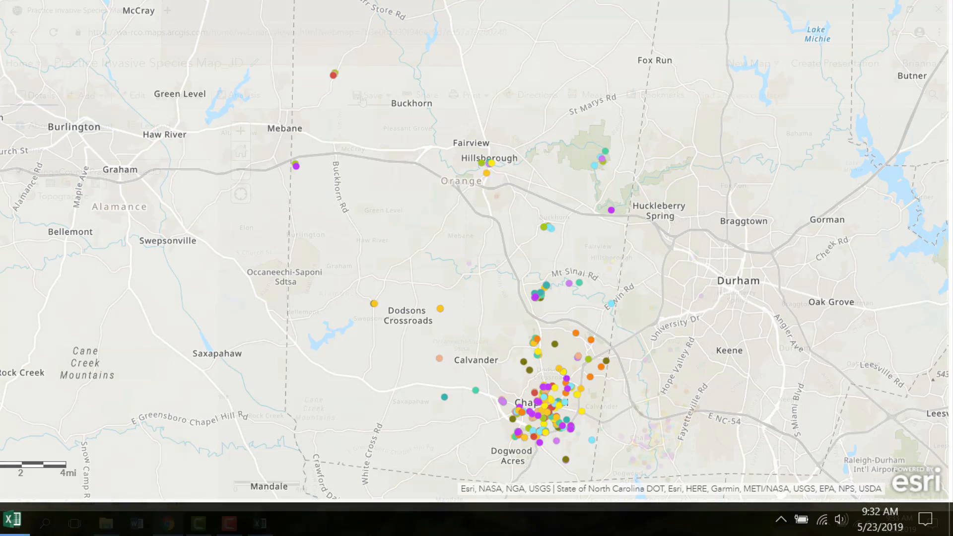
{"action": "left_click", "coordinate": [369, 95]}
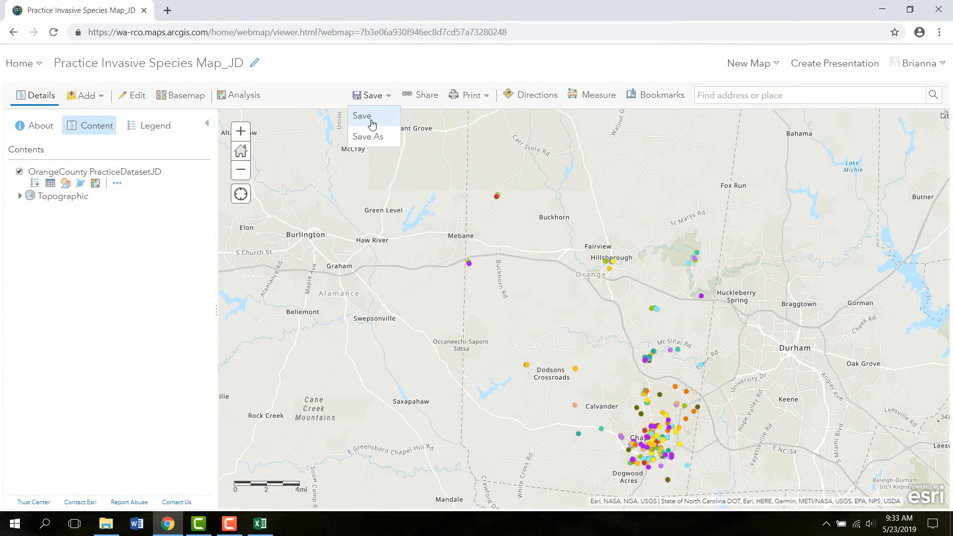
{"action": "left_click", "coordinate": [361, 116]}
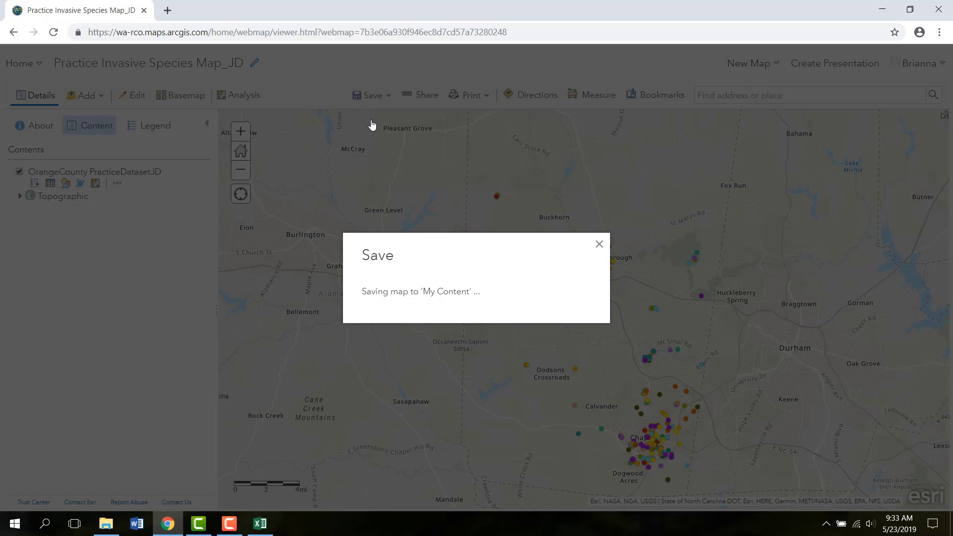